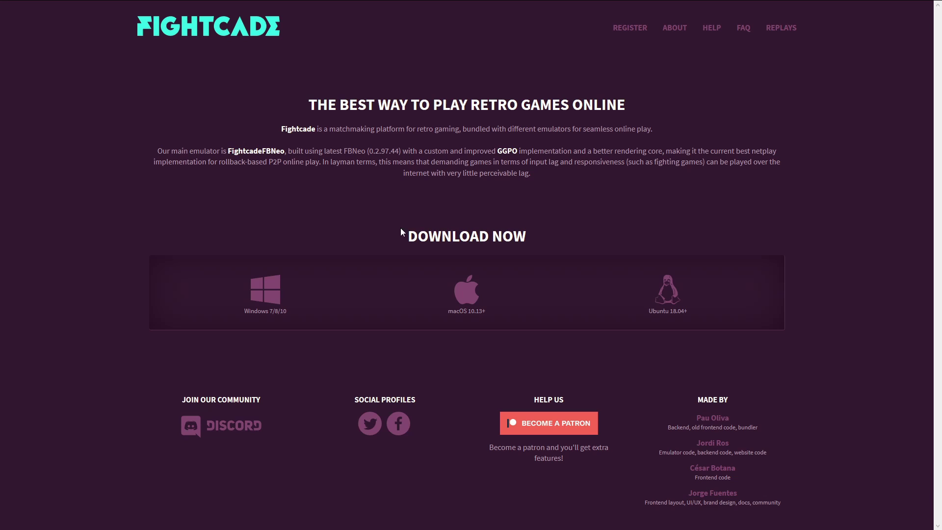
# - Request the Fightcade download for Windows 7/8/10 and dismiss the save dialog
pyautogui.click(261, 297)
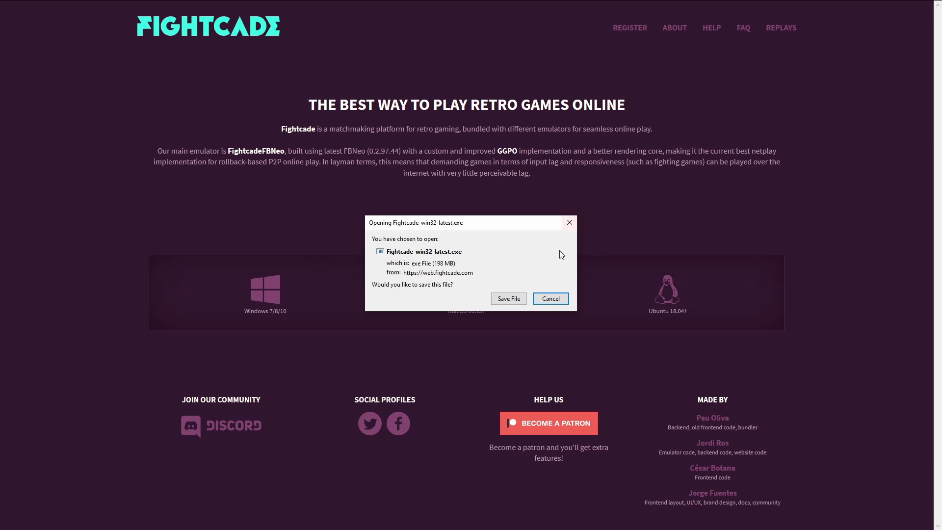
pyautogui.click(569, 222)
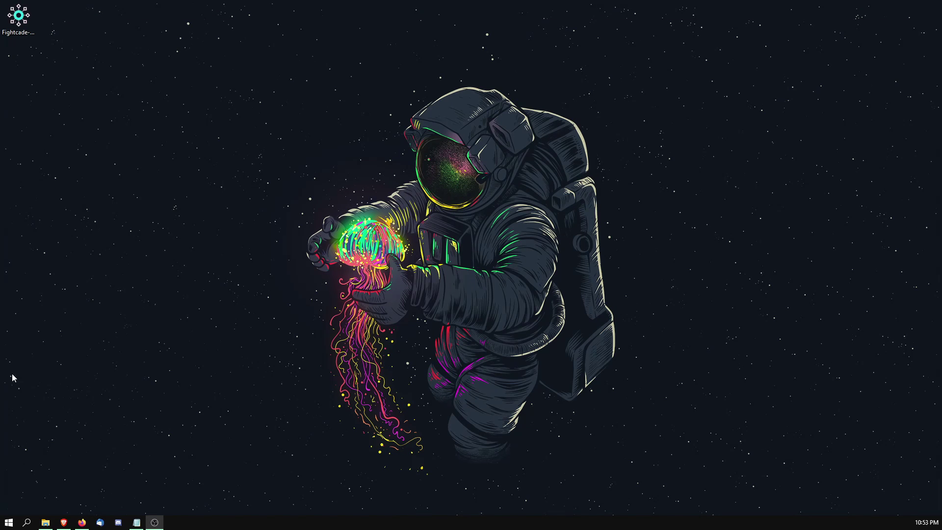
# - Run the Fightcade-win32-latest installer from the desktop, browse the installation folder options and complete the installation
pyautogui.moveTo(19, 17); pyautogui.dragTo(280, 167)
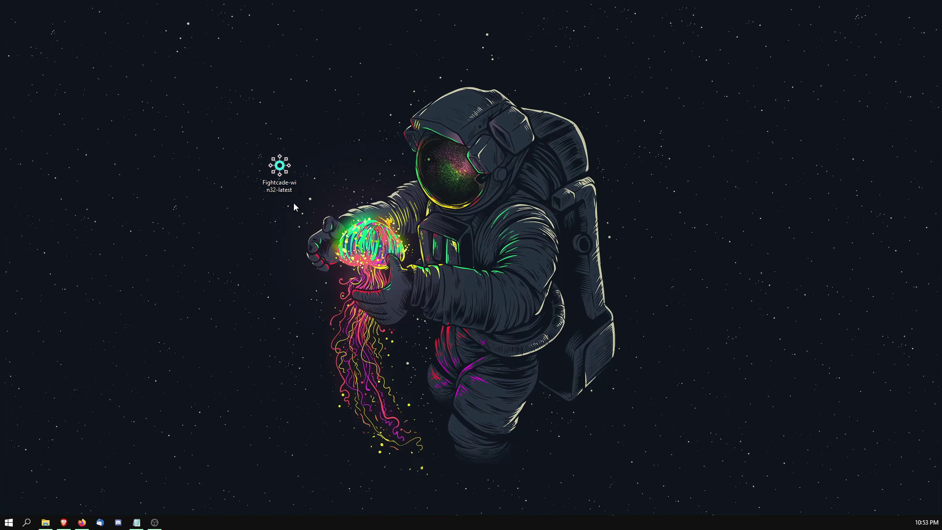
pyautogui.click(281, 172)
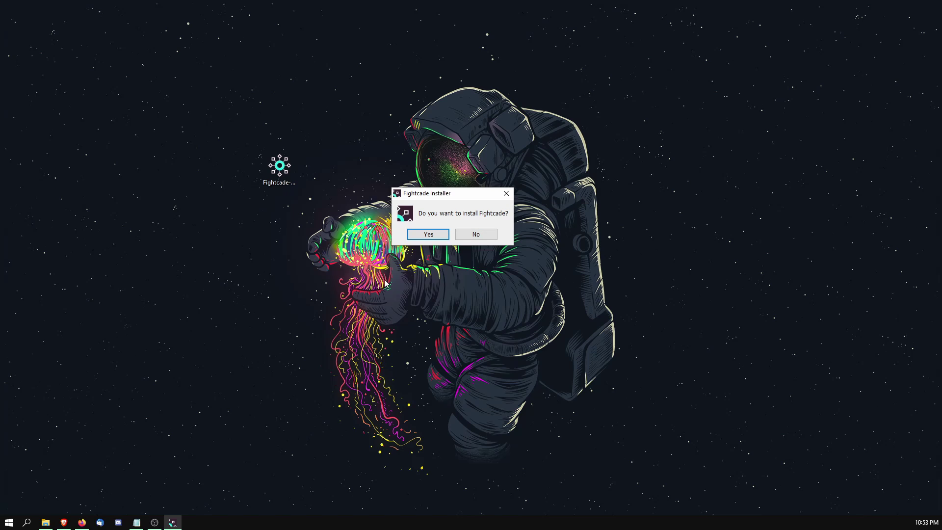
pyautogui.click(428, 234)
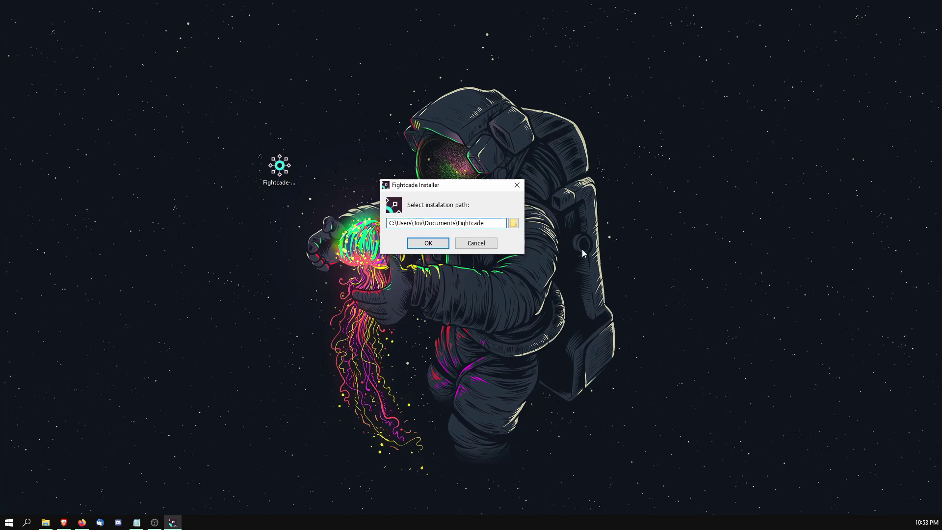
pyautogui.click(514, 224)
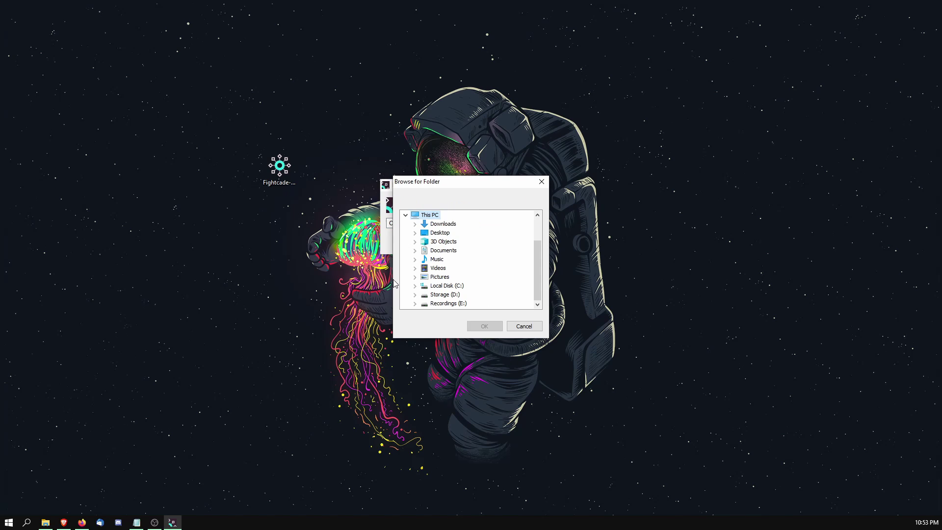
pyautogui.press('Escape')
pyautogui.click(422, 243)
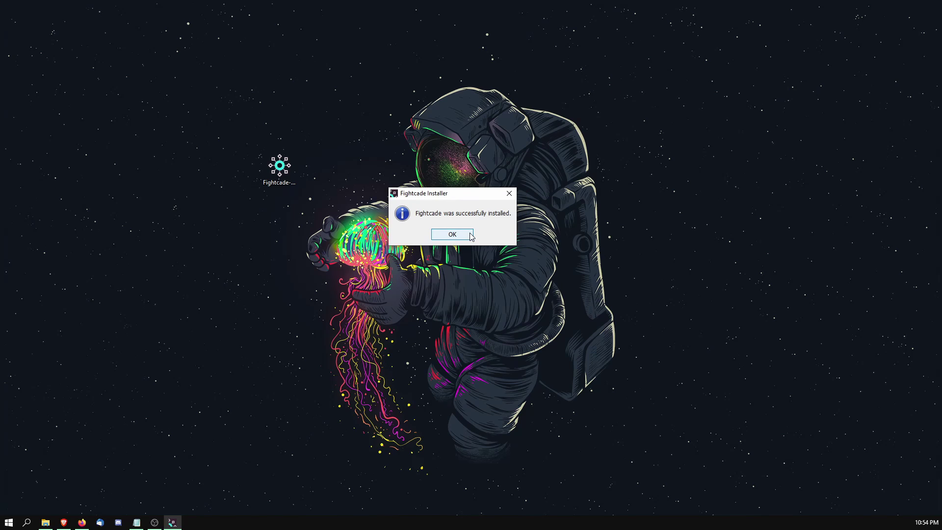
pyautogui.click(453, 234)
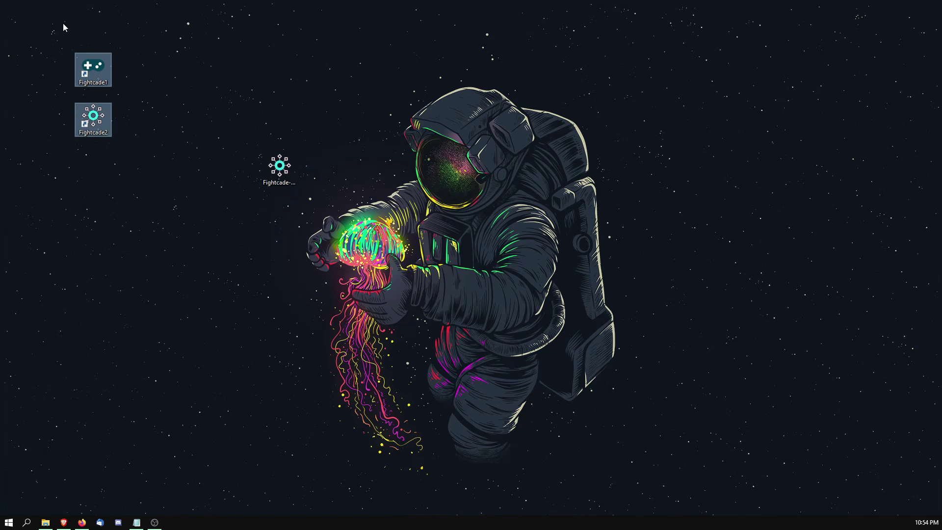
# - Delete the Fightcade-win32-latest installer from the desktop
pyautogui.click(181, 138)
pyautogui.click(275, 166)
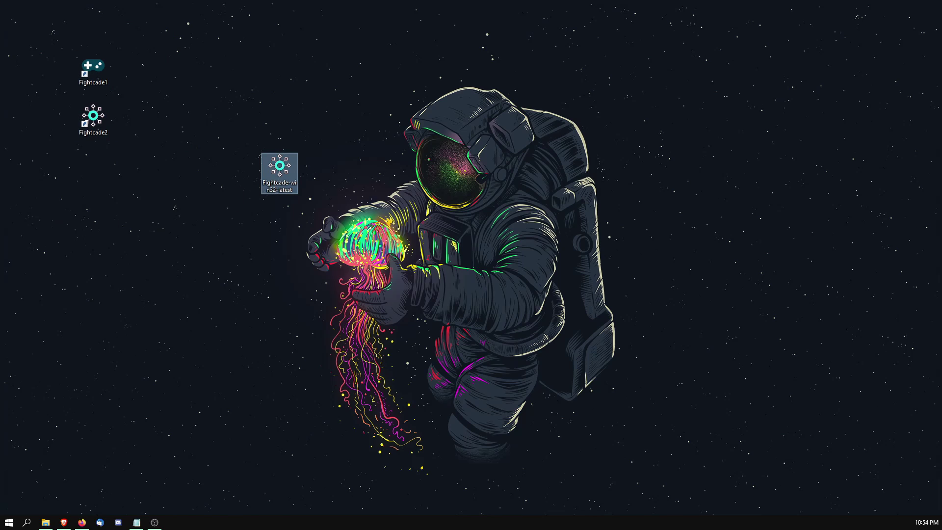
pyautogui.press('Delete')
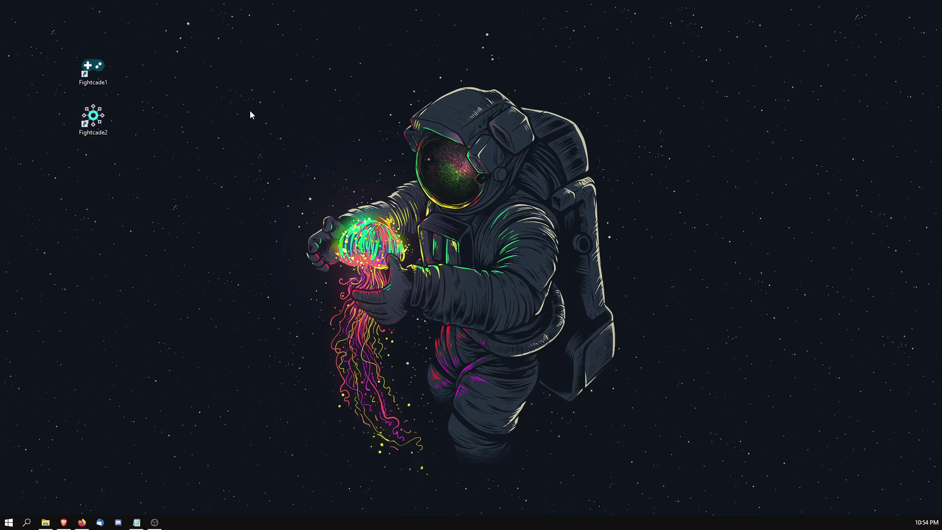
# - Launch Fightcade2 from its desktop shortcut and reposition its window
pyautogui.doubleClick(91, 116)
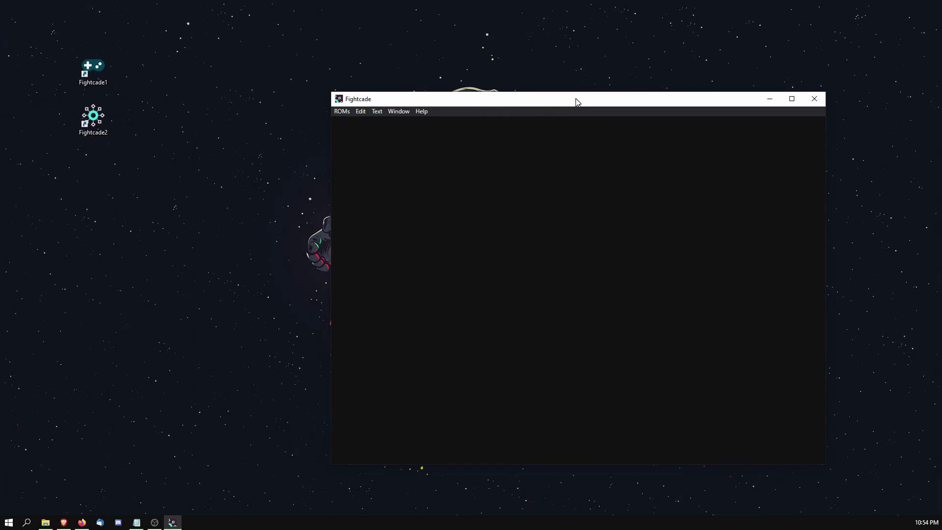
pyautogui.moveTo(576, 101); pyautogui.dragTo(456, 69)
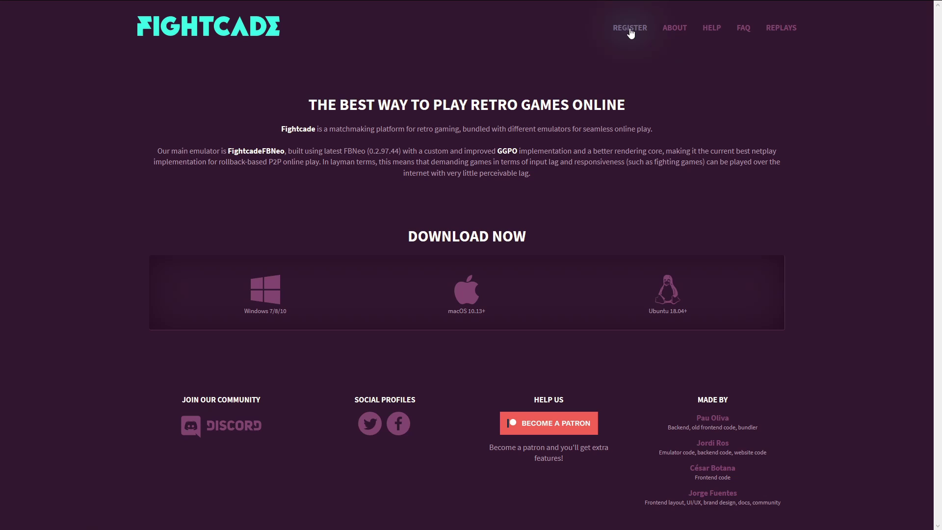
# - Switch to the Fightcade website, open the registration form and inspect its account fields without filling them in
pyautogui.click(629, 28)
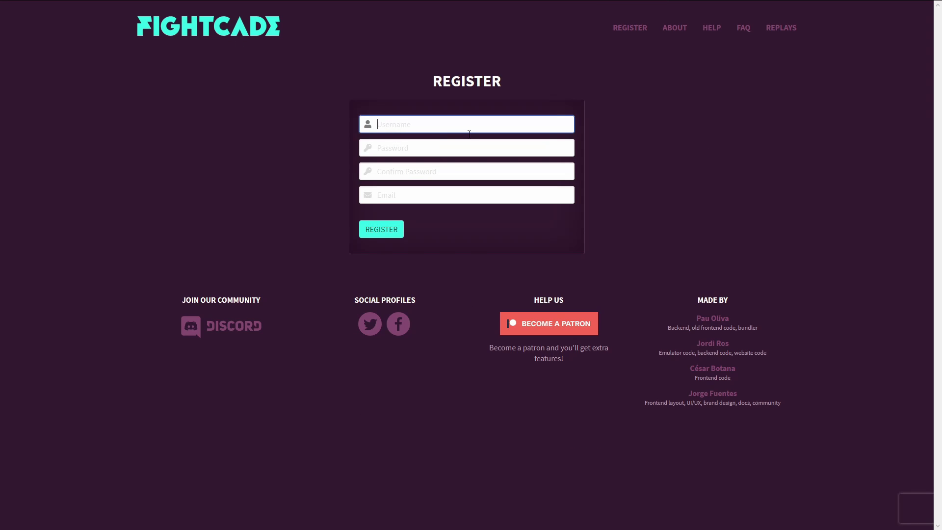
pyautogui.click(419, 152)
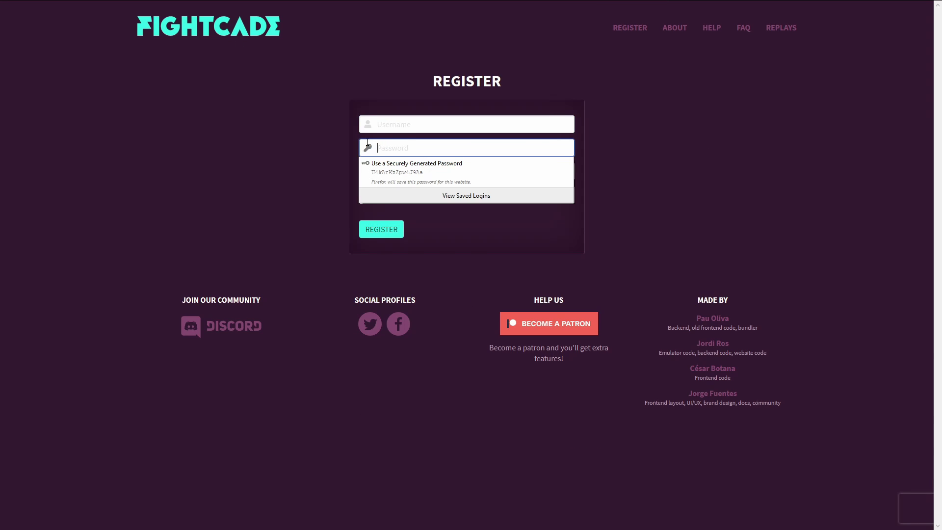
pyautogui.click(365, 147)
pyautogui.click(387, 196)
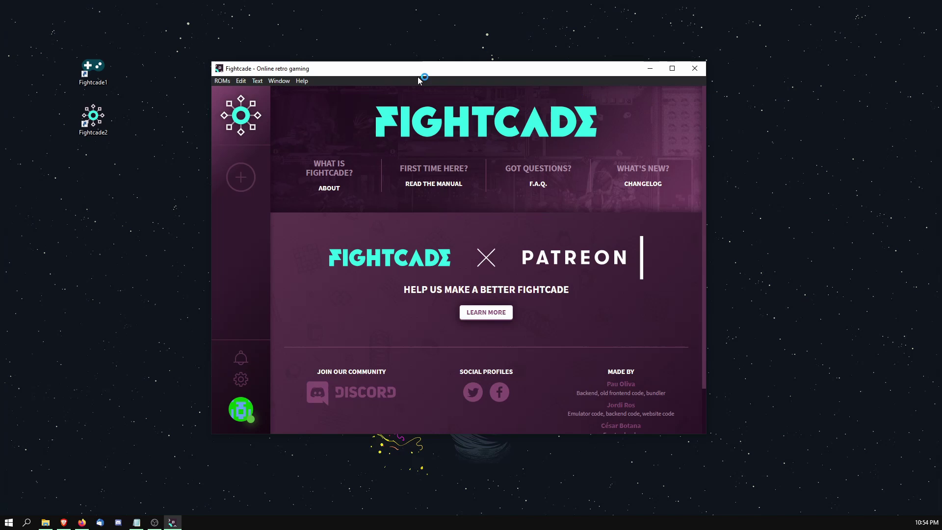
# - Switch back to the Fightcade application and maximize its window
pyautogui.moveTo(433, 75); pyautogui.dragTo(429, 42)
pyautogui.doubleClick(430, 41)
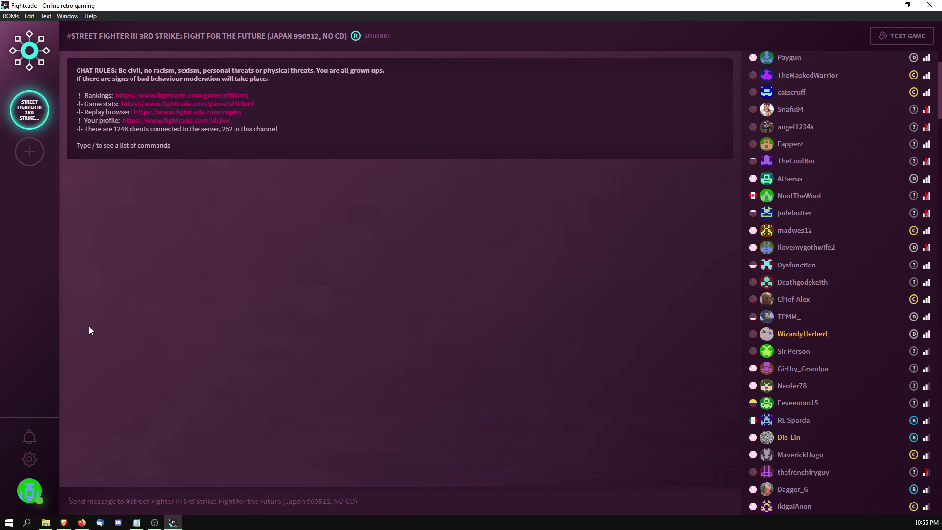
# - Test-launch Street Fighter III 3rd Strike from its channel, examine the ROM names in the error dialog and dismiss it
pyautogui.click(901, 36)
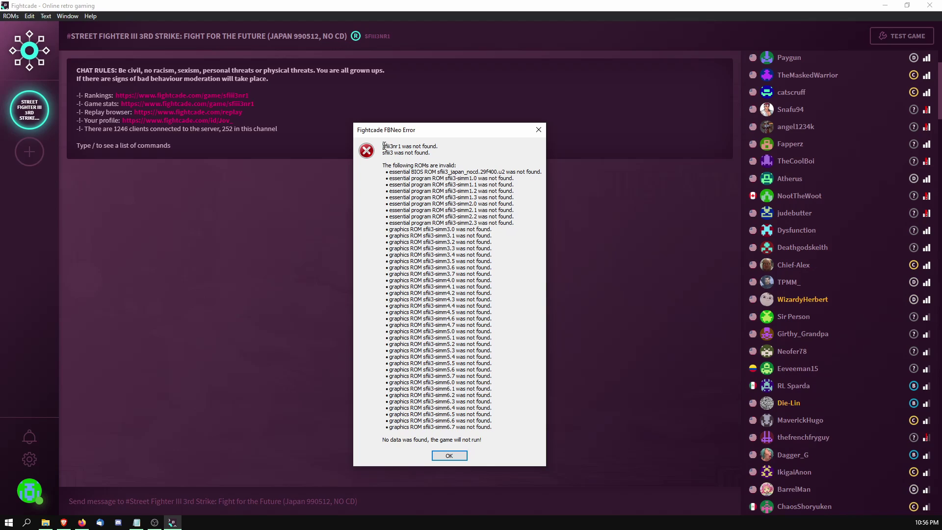
pyautogui.moveTo(382, 146); pyautogui.dragTo(431, 159)
pyautogui.click(450, 161)
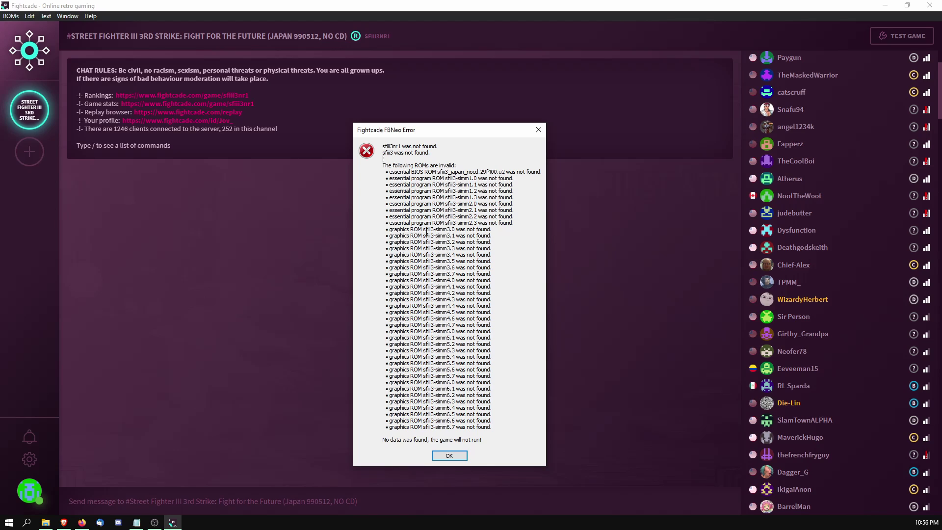
pyautogui.moveTo(382, 146); pyautogui.dragTo(398, 147)
pyautogui.click(391, 146)
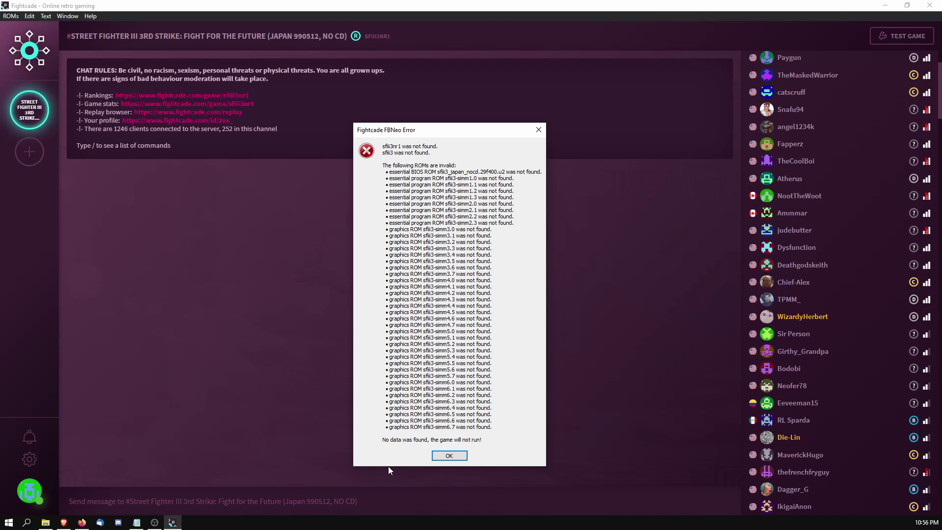
pyautogui.click(447, 459)
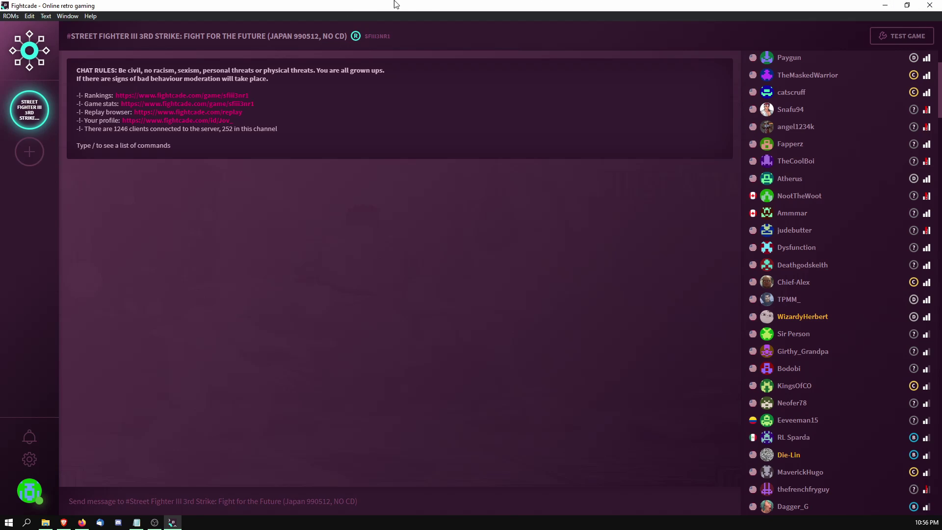
# - Restore the Fightcade window to its smaller size and close it
pyautogui.moveTo(429, 5); pyautogui.dragTo(410, 50)
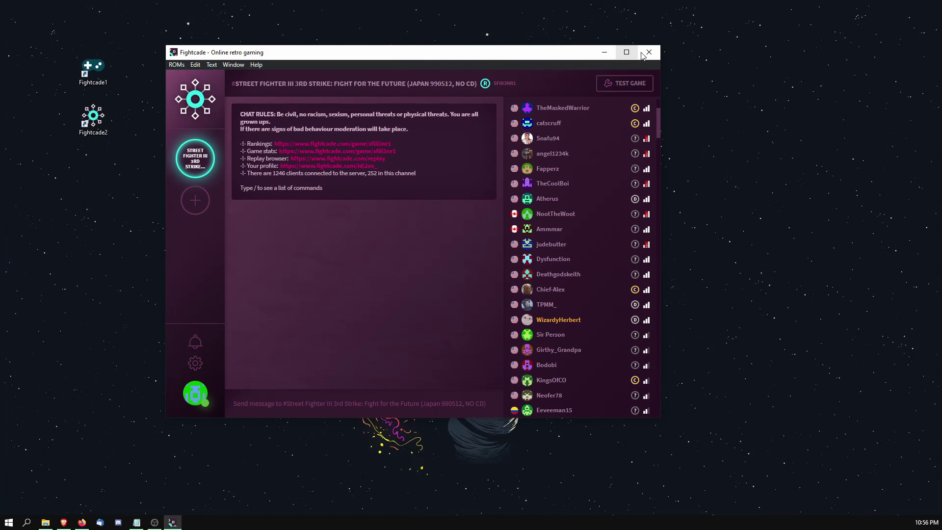
pyautogui.click(646, 49)
# - In File Explorer, copy all ZIP files from D:\Emulation\FightCade\ROMs into D:\Emulation\FightCade 2\ROMs and look through the pasted files
pyautogui.click(45, 522)
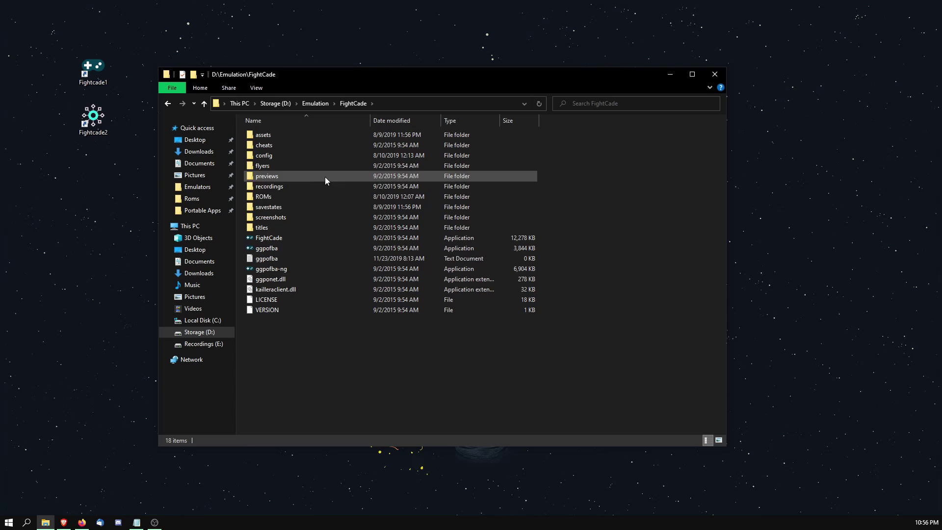
pyautogui.doubleClick(259, 198)
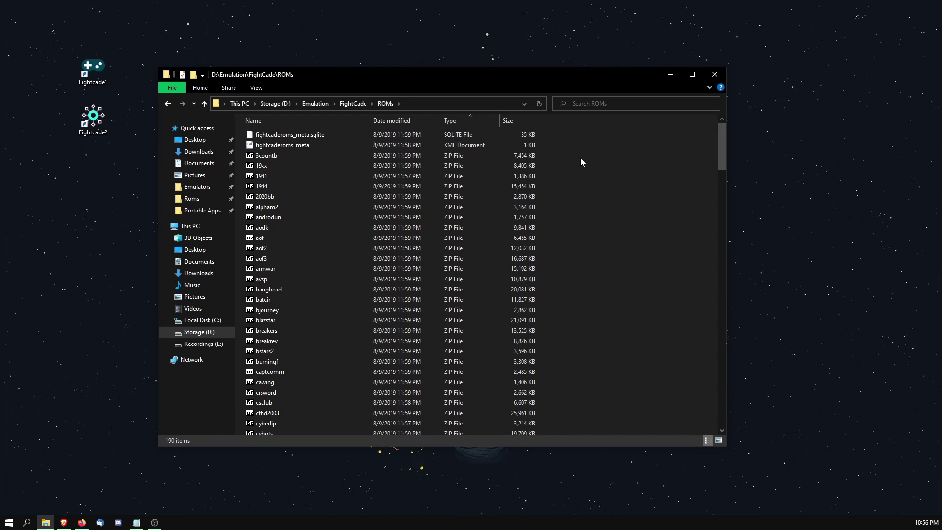
pyautogui.moveTo(575, 152); pyautogui.dragTo(261, 429)
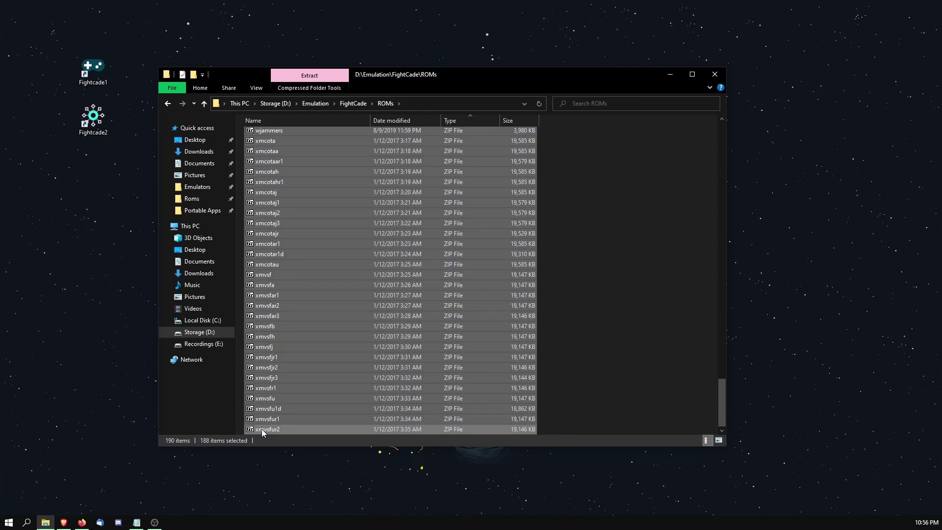
pyautogui.rightClick(261, 428)
pyautogui.click(285, 370)
pyautogui.click(208, 102)
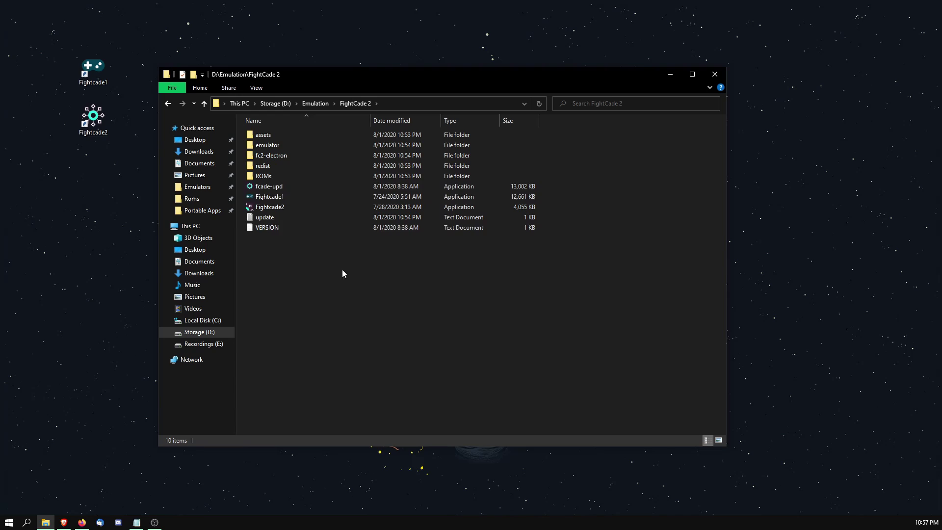
pyautogui.doubleClick(277, 179)
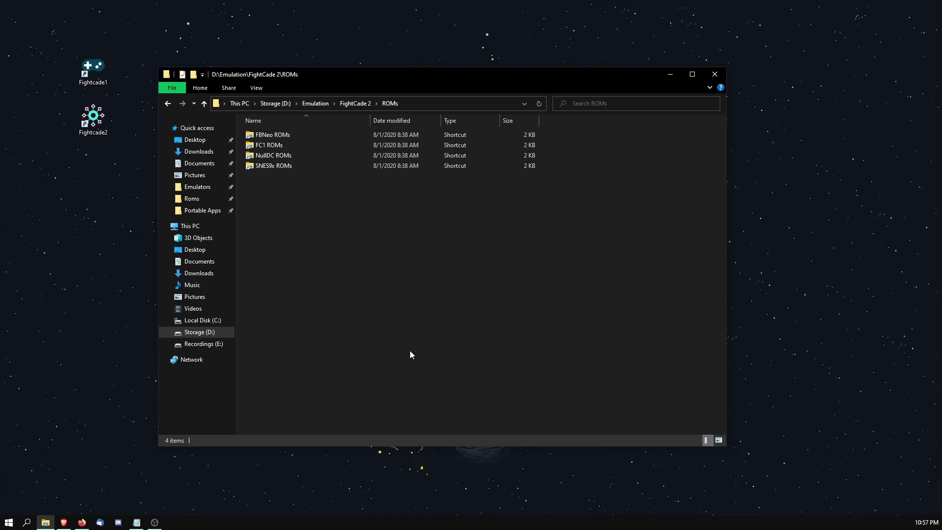
pyautogui.rightClick(312, 240)
pyautogui.click(389, 321)
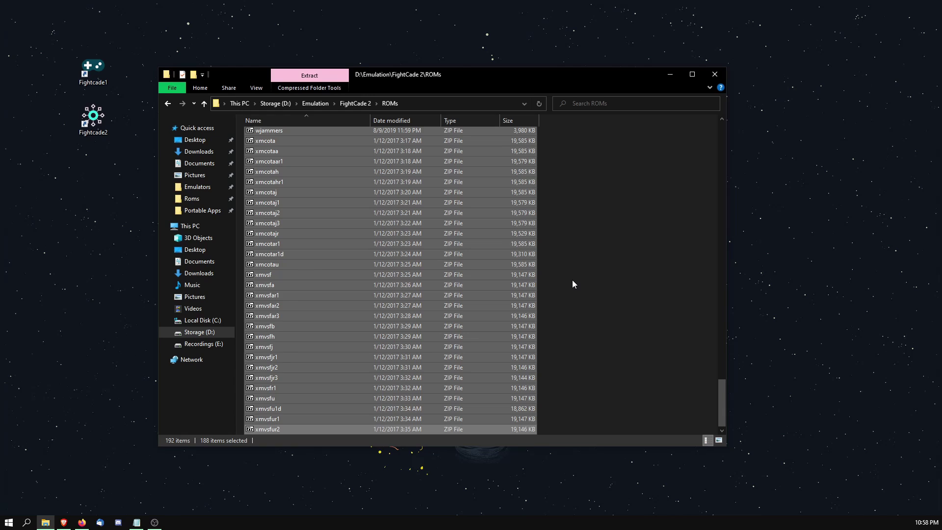
pyautogui.click(572, 284)
pyautogui.scroll(15, 573, 283)
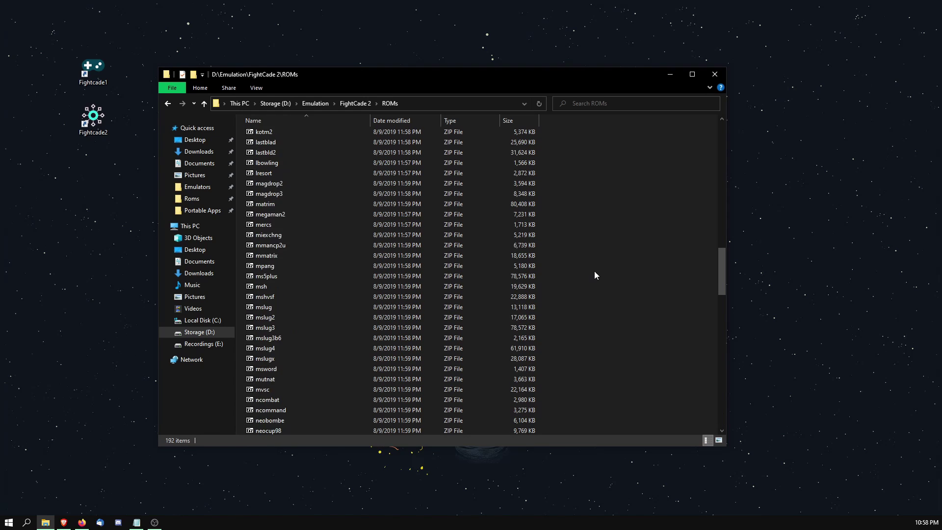
pyautogui.scroll(15, 595, 275)
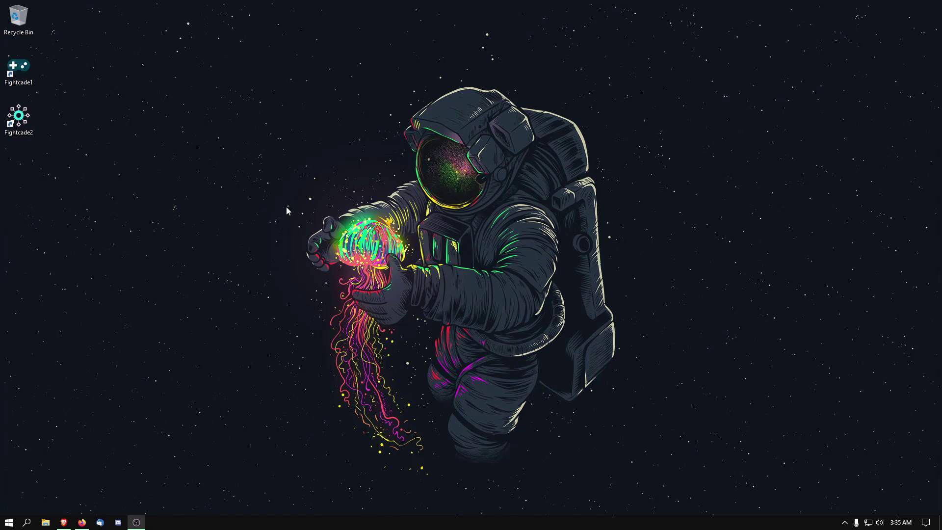
# - Relaunch Fightcade2 from its desktop shortcut and maximize its window
pyautogui.doubleClick(20, 122)
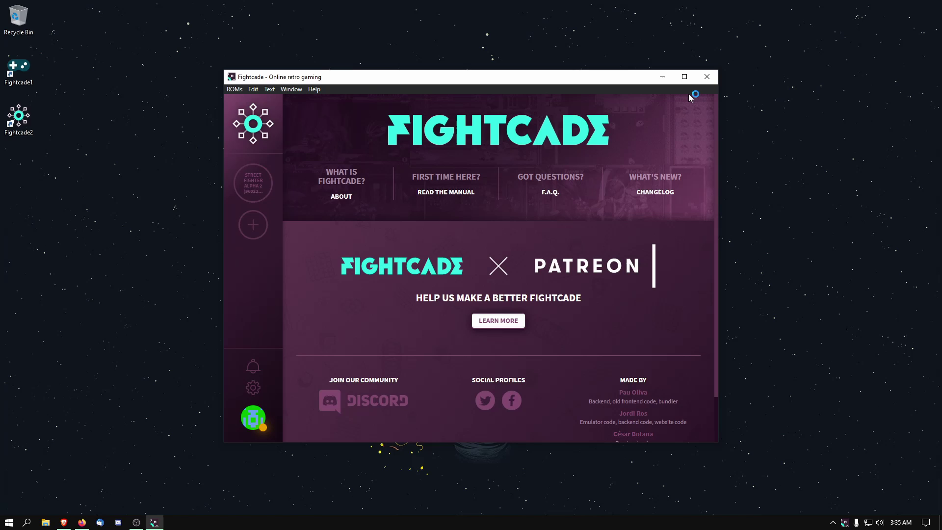
pyautogui.doubleClick(537, 74)
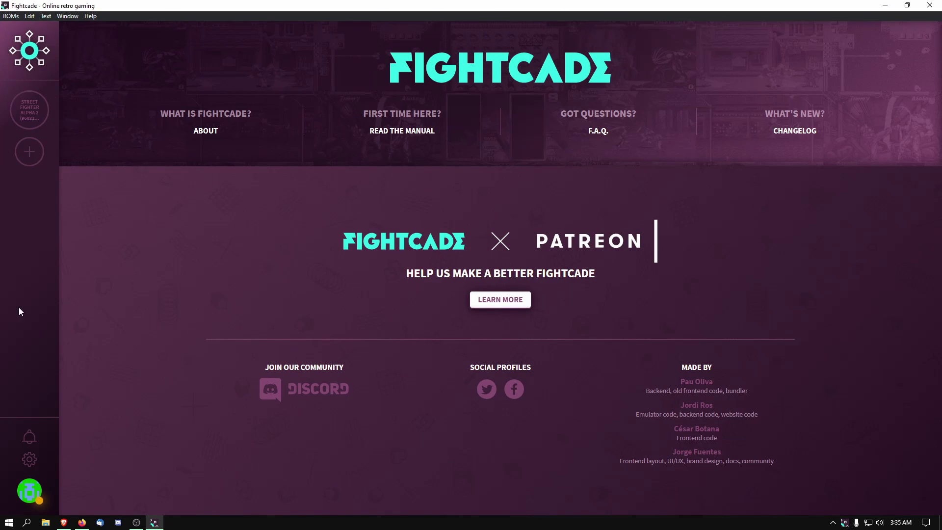
# - Open the game channel search and look through the listed games and their player counts
pyautogui.click(35, 154)
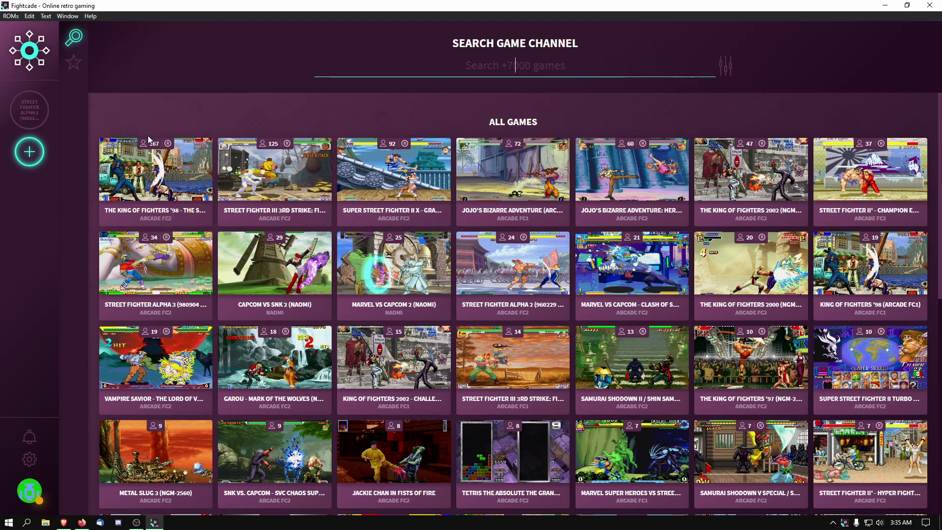
pyautogui.moveTo(148, 146)
pyautogui.moveTo(272, 155)
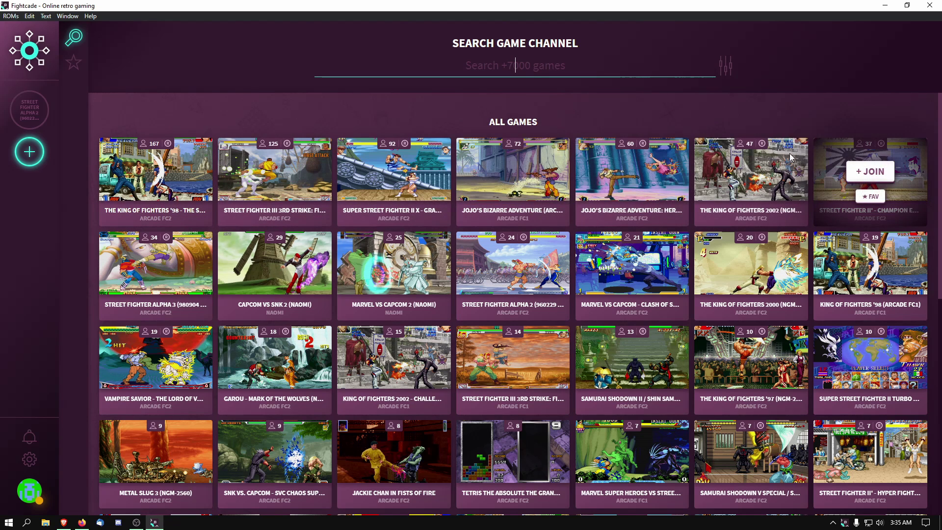
pyautogui.moveTo(144, 270)
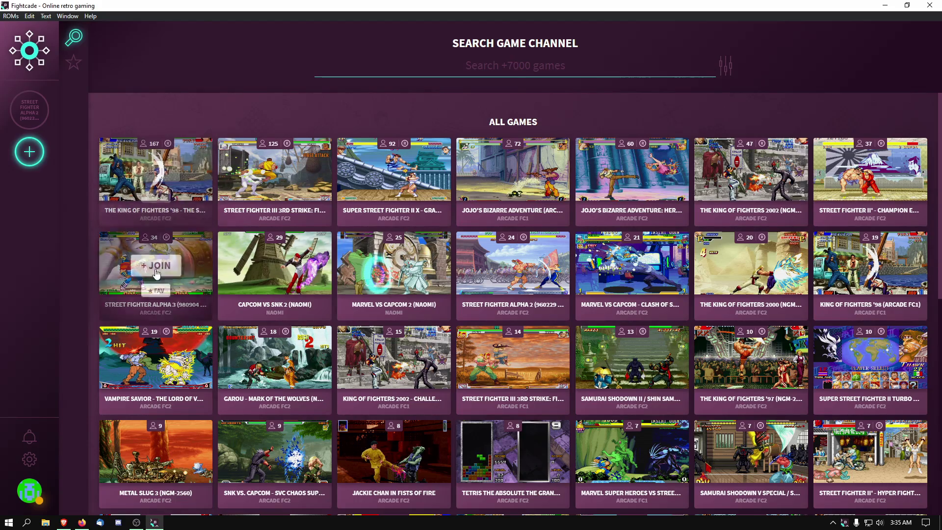
pyautogui.scroll(-2, 877, 428)
pyautogui.scroll(-7, 877, 428)
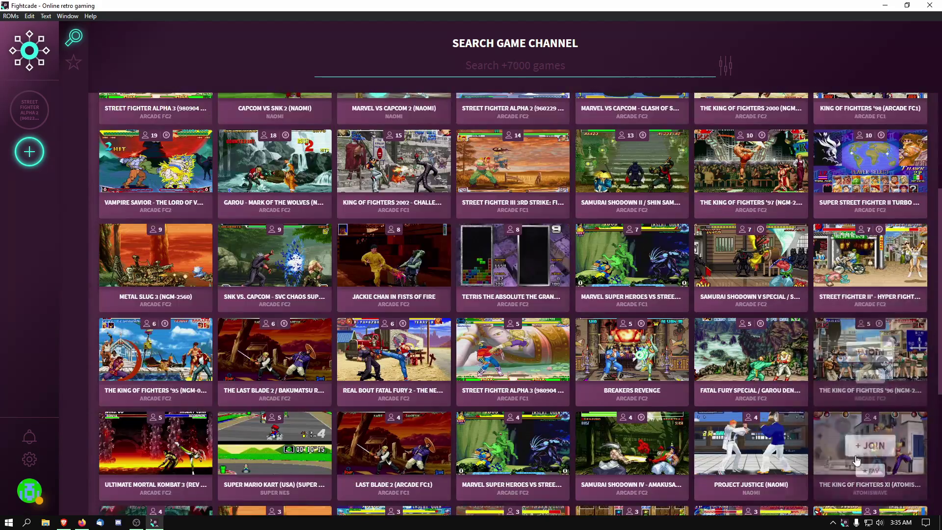
pyautogui.scroll(10, 358, 376)
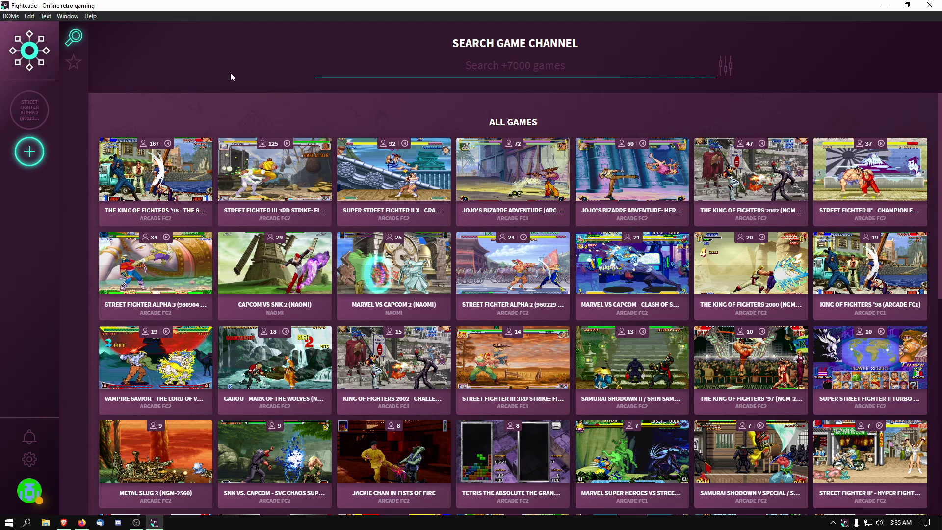
# - Examine the platform labels under the game titles throughout the channel list, such as Arcade FC1, Arcade FC2 and Naomi
pyautogui.moveTo(263, 217)
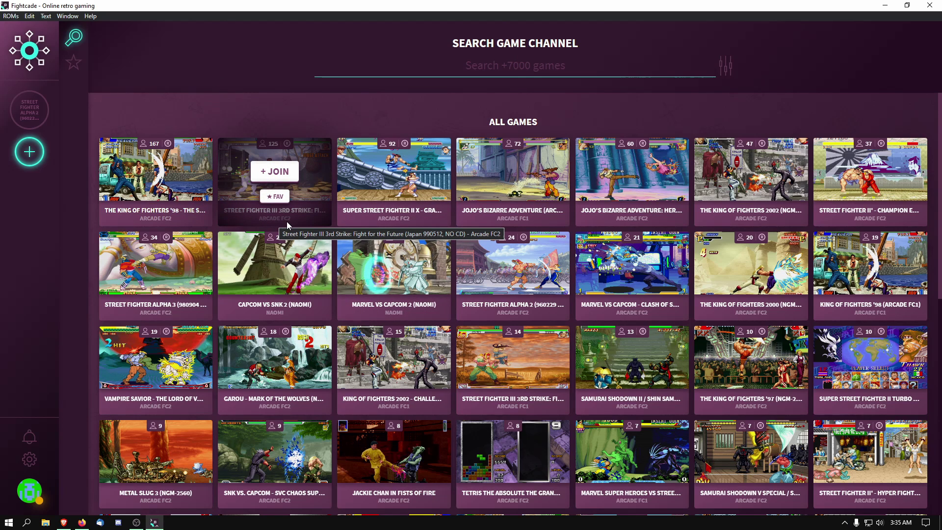
pyautogui.moveTo(151, 211)
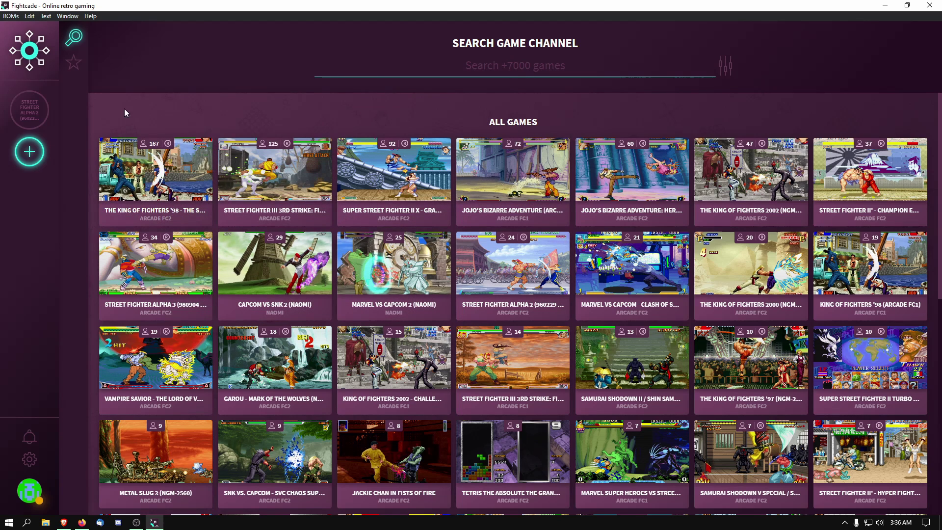
pyautogui.scroll(-2, 115, 120)
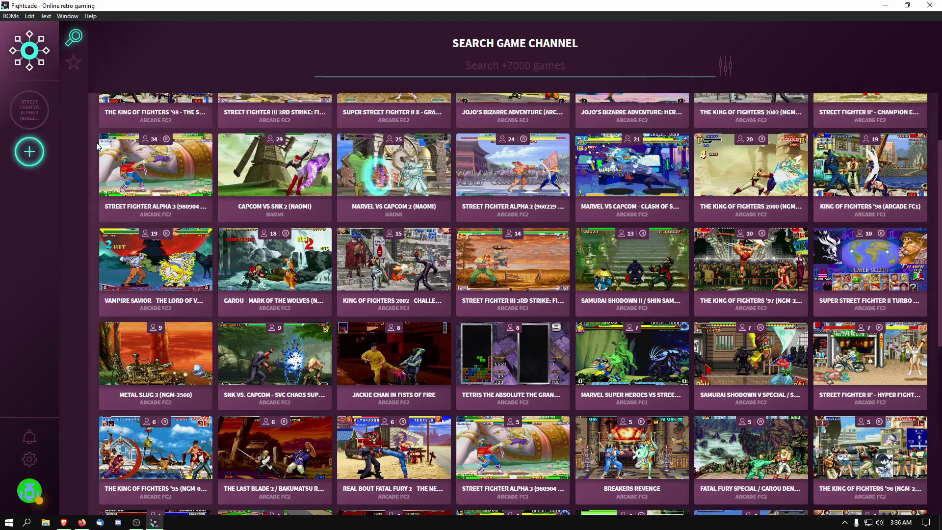
pyautogui.scroll(-2, 94, 147)
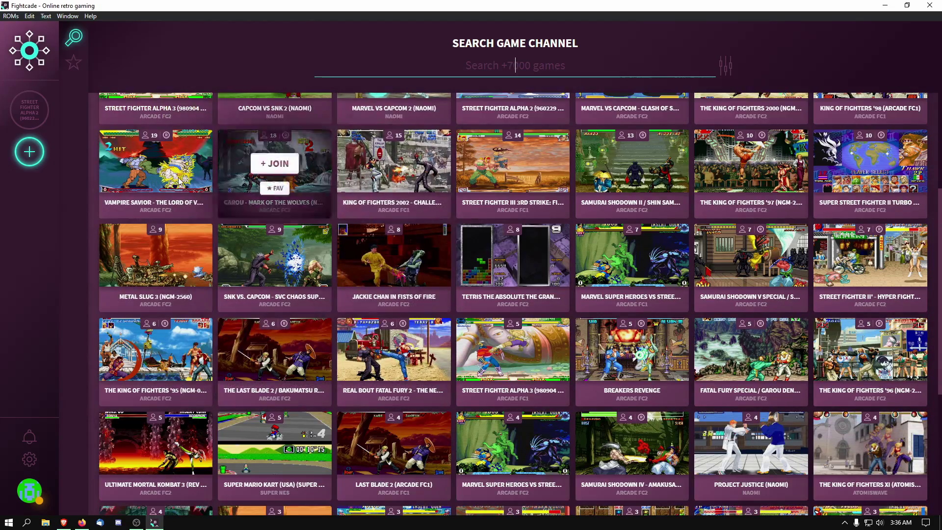
pyautogui.scroll(4, 354, 240)
pyautogui.scroll(-4, 383, 275)
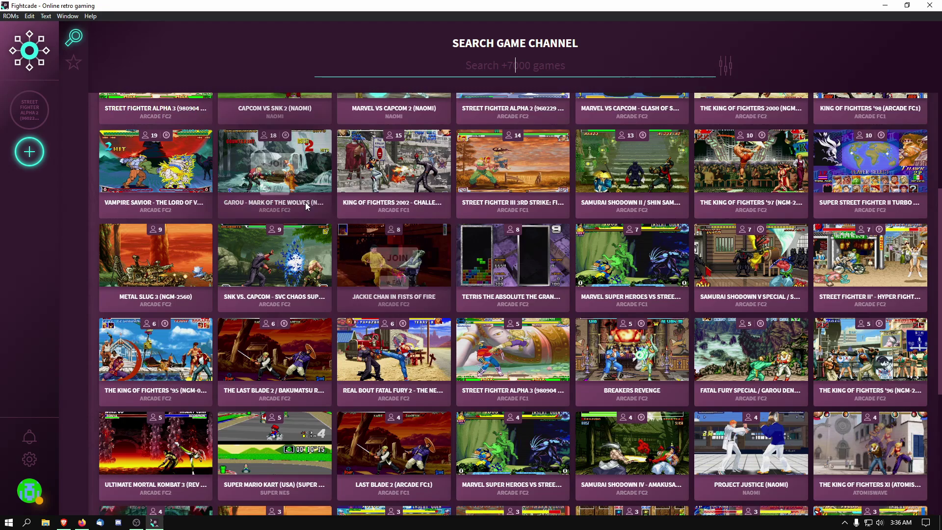
pyautogui.scroll(4, 328, 251)
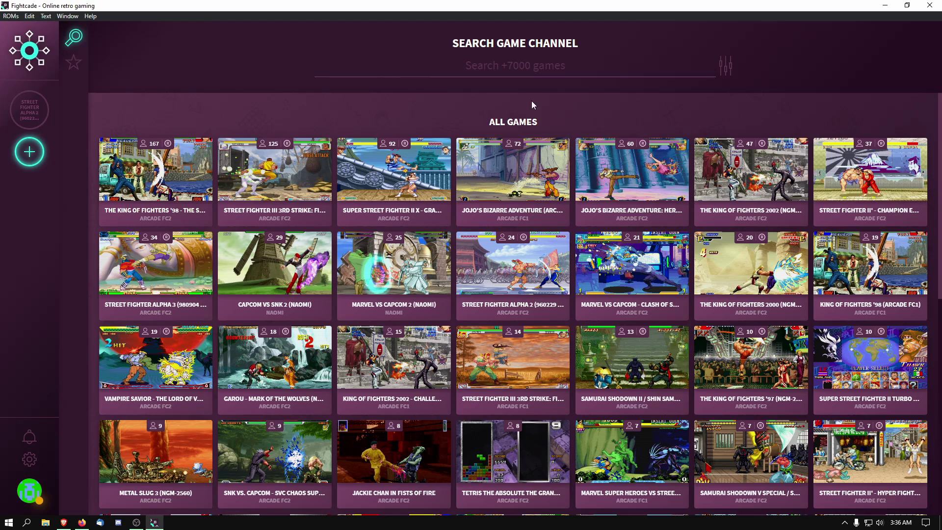
pyautogui.scroll(-3, 533, 105)
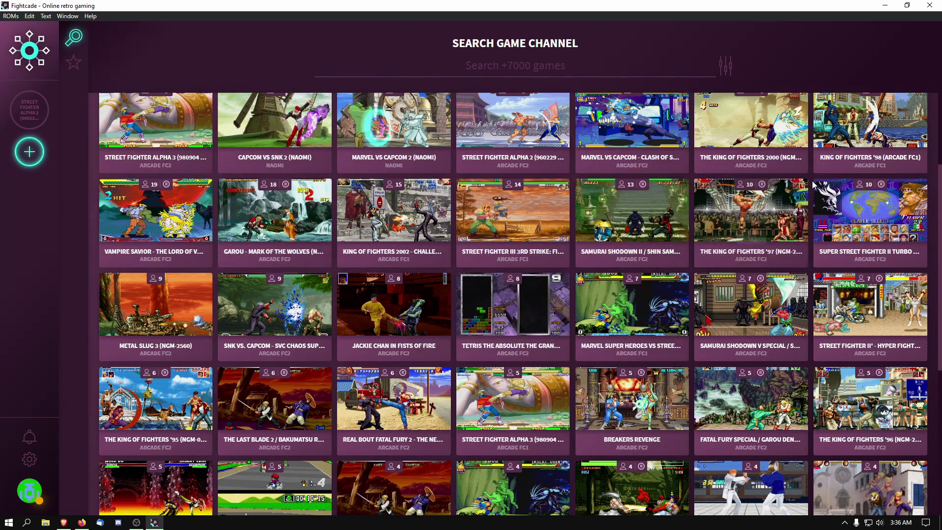
pyautogui.scroll(-3, 813, 184)
pyautogui.scroll(-3, 559, 302)
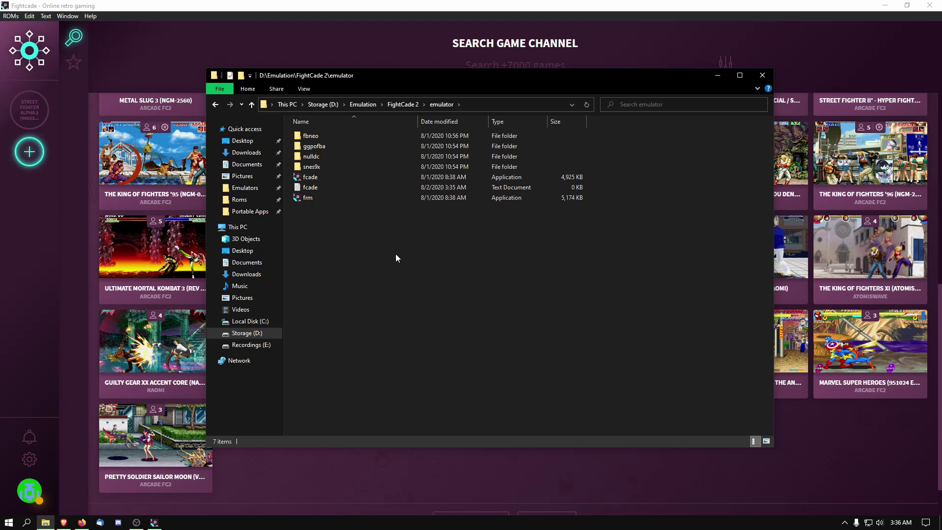
# - In File Explorer, examine the snes9x and nulldc folders in D:\Emulation\FightCade 2\emulator, close the window and return to the top of the channel list
pyautogui.click(316, 168)
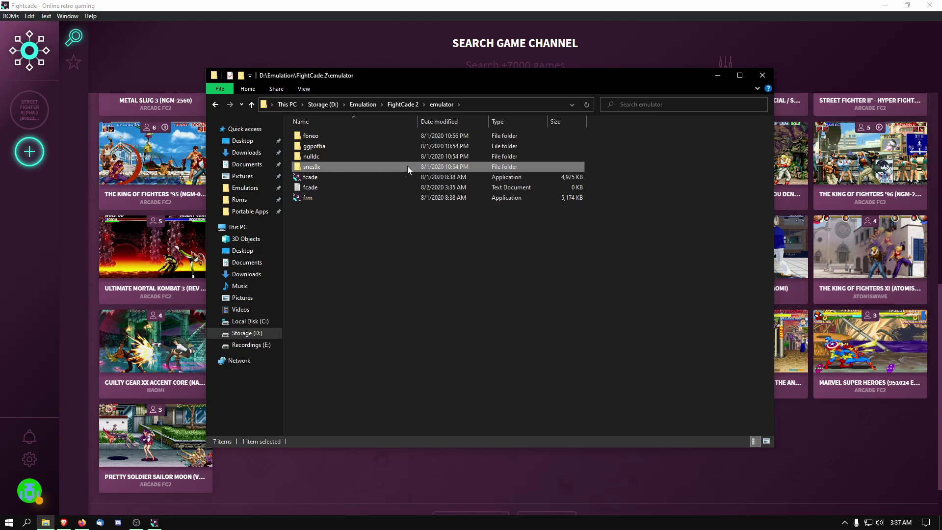
pyautogui.click(323, 156)
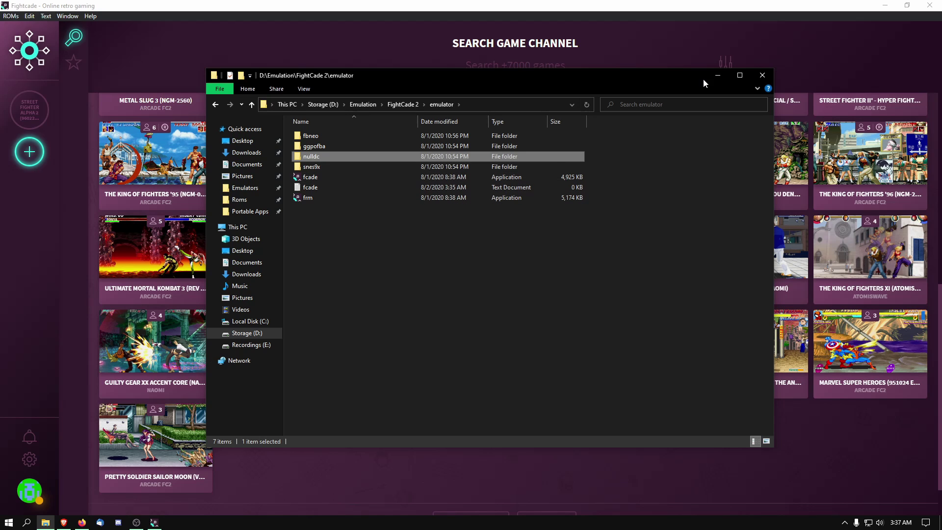
pyautogui.doubleClick(325, 157)
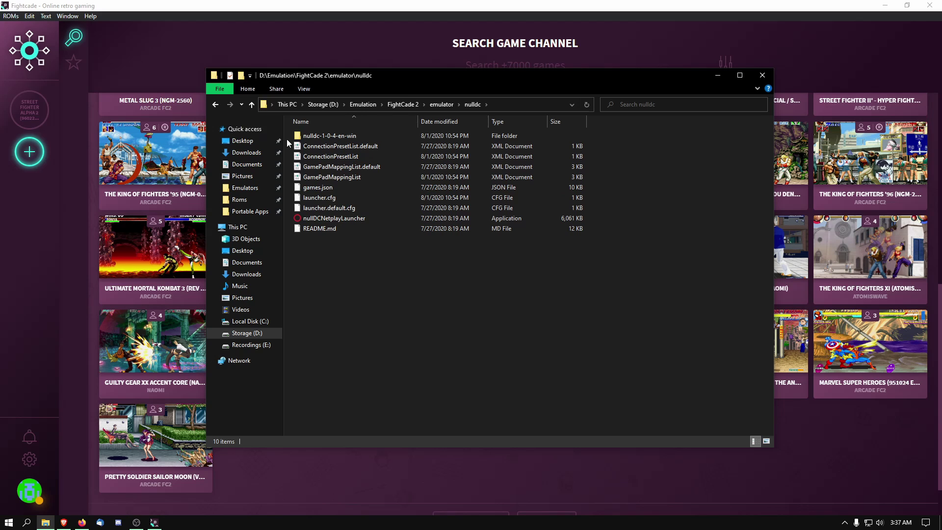
pyautogui.click(250, 105)
pyautogui.click(762, 75)
pyautogui.scroll(5, 442, 322)
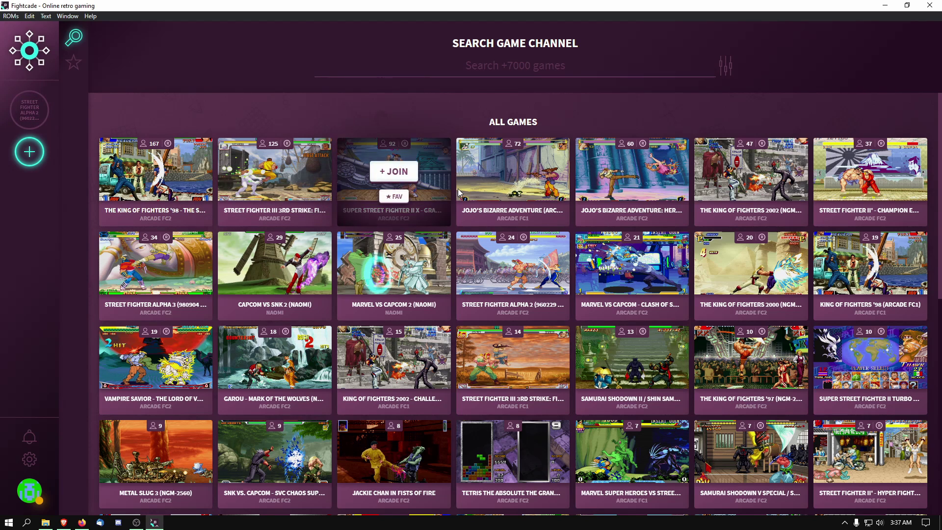
# - View the Street Fighter Alpha 2 channel and join the Super Street Fighter II X and Street Fighter Alpha 3 (Arcade FC2) channels
pyautogui.click(29, 110)
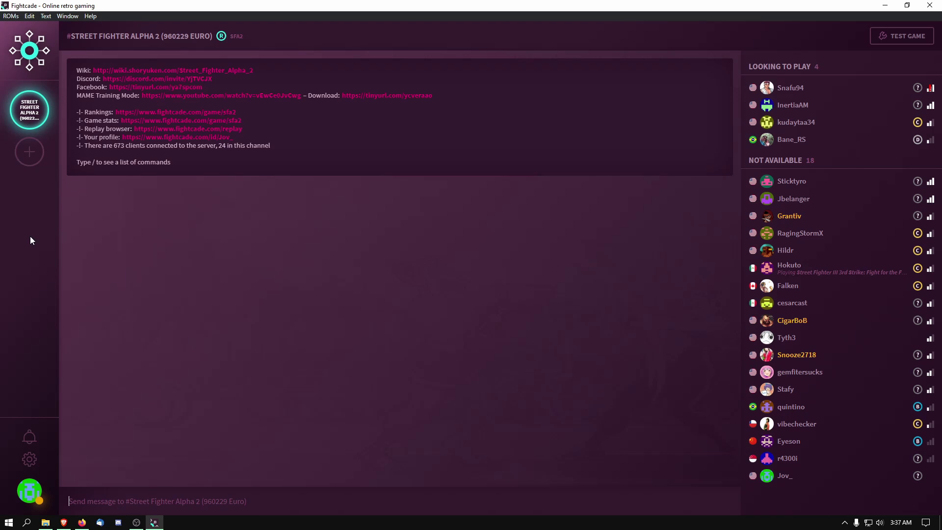
pyautogui.click(29, 152)
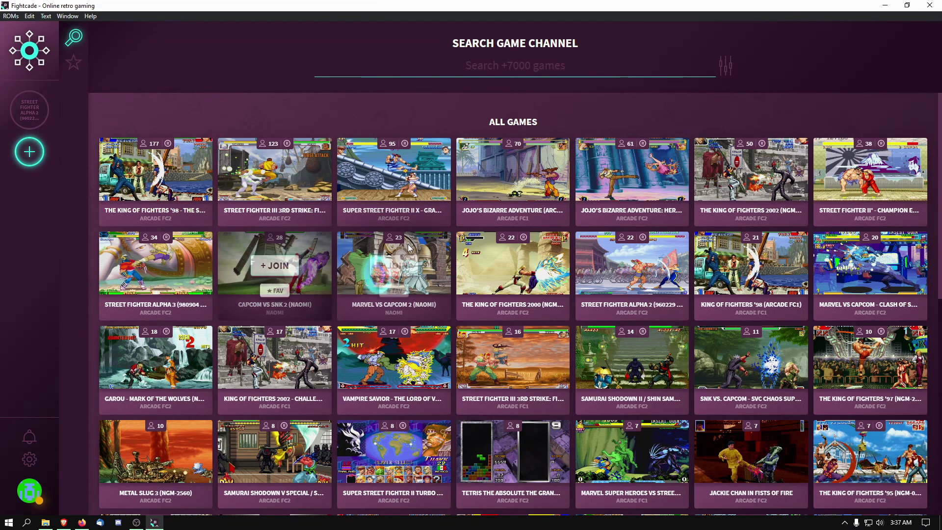
pyautogui.moveTo(417, 177)
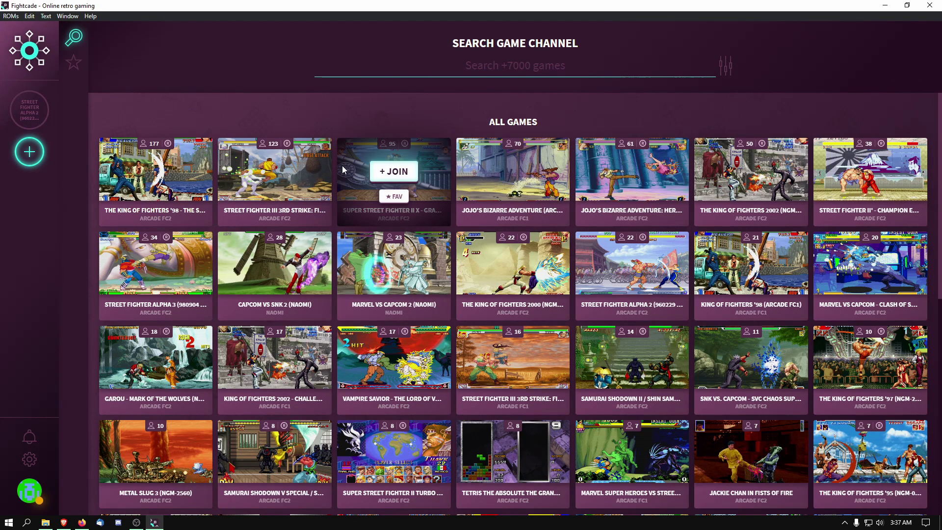
pyautogui.click(417, 178)
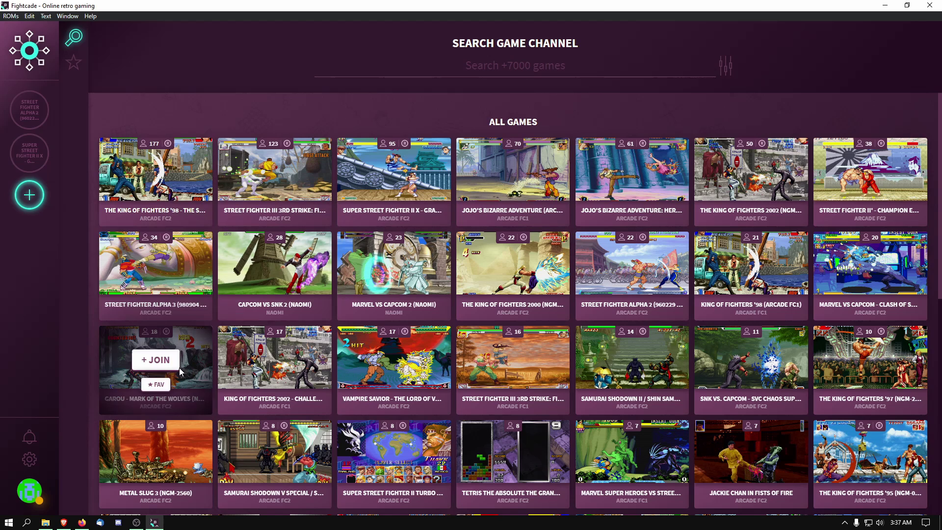
pyautogui.click(163, 265)
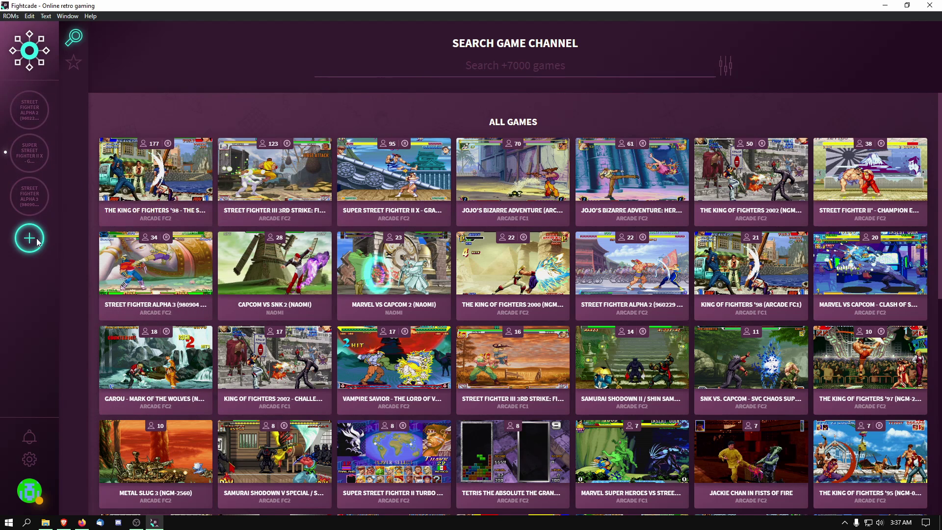
pyautogui.moveTo(285, 284)
# - Leave the Street Fighter Alpha 3, Super Street Fighter II X and Street Fighter Alpha 2 channels
pyautogui.click(31, 123)
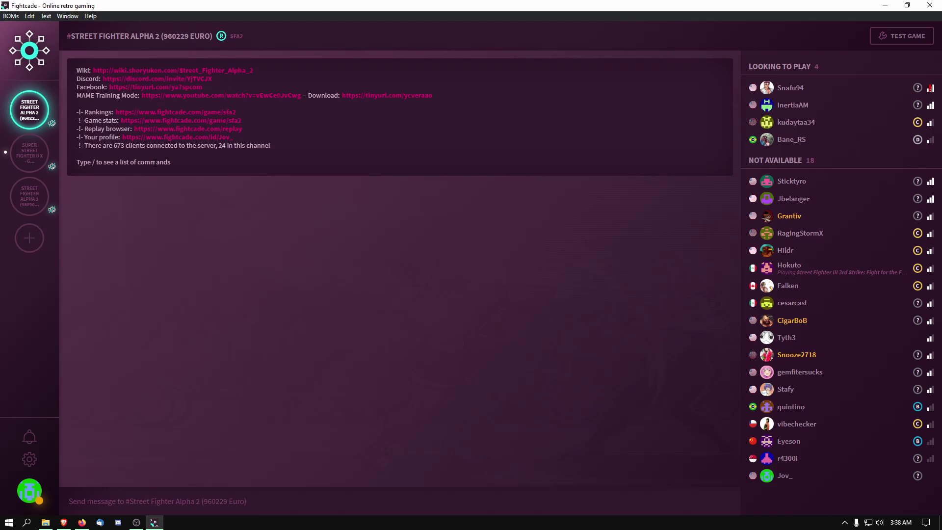
pyautogui.click(30, 197)
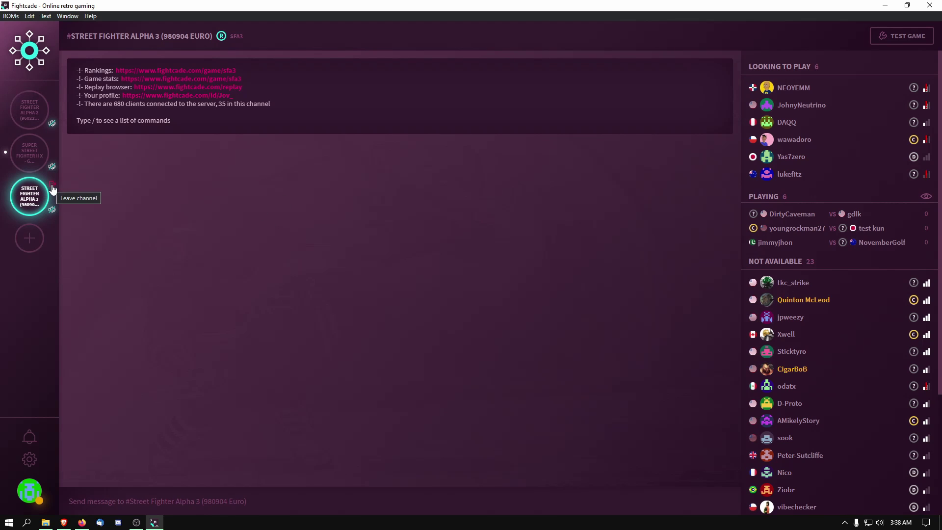
pyautogui.click(51, 185)
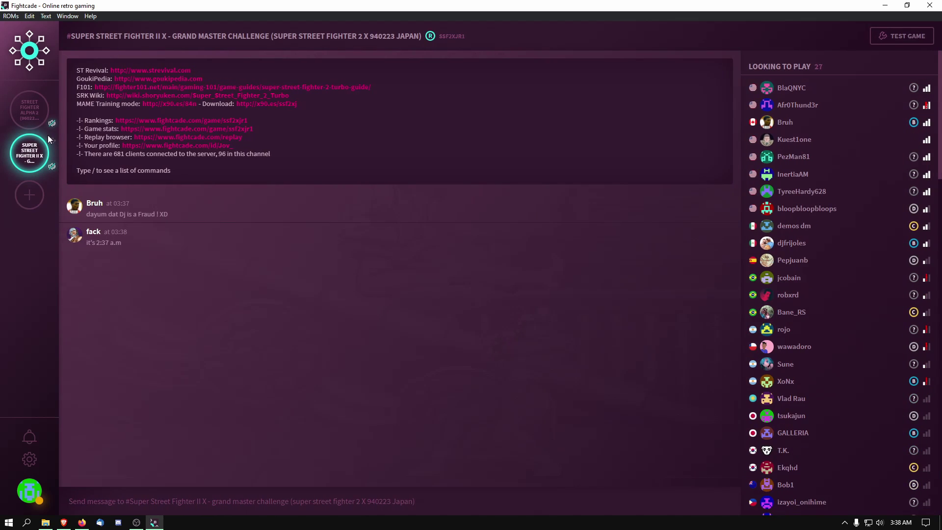
pyautogui.click(52, 166)
pyautogui.click(52, 123)
pyautogui.click(31, 116)
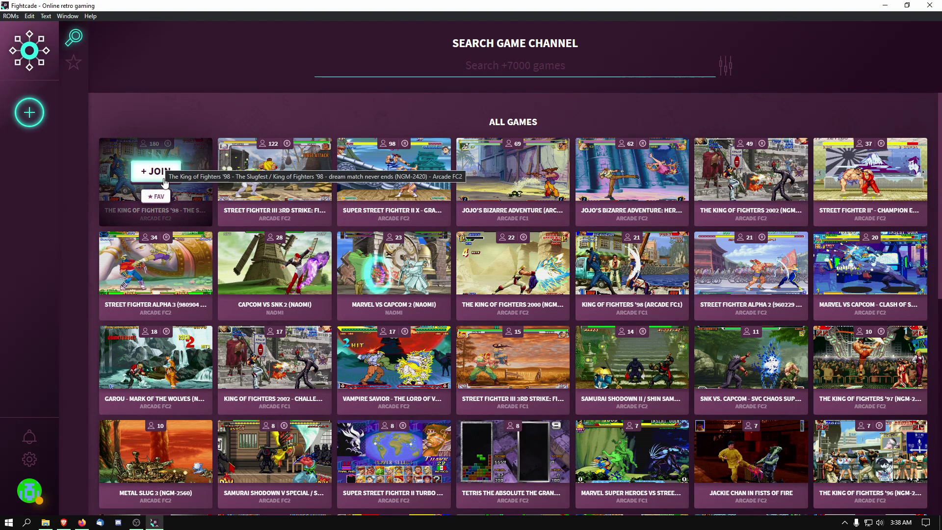
# - Join The King of Fighters '98 (Arcade FC2) channel, look over the game list and leave the channel again
pyautogui.click(160, 171)
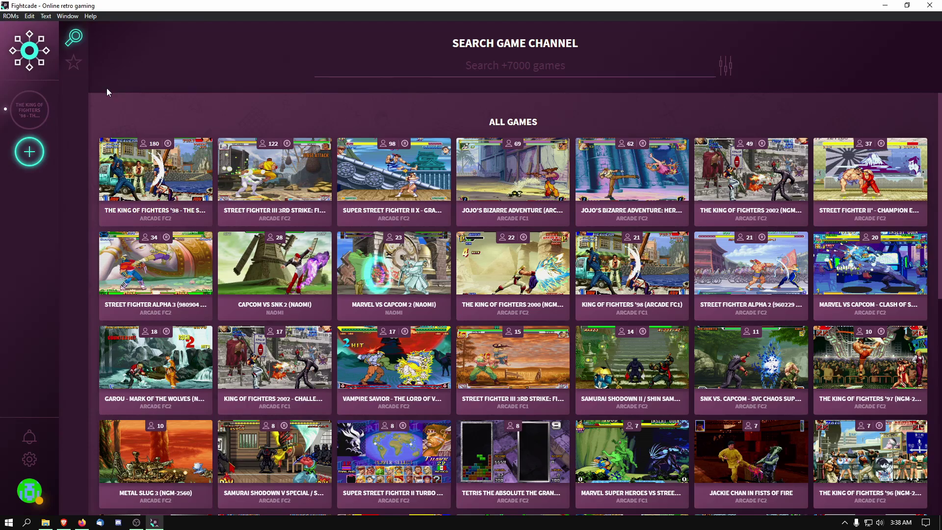
pyautogui.scroll(-3, 219, 193)
pyautogui.scroll(3, 220, 193)
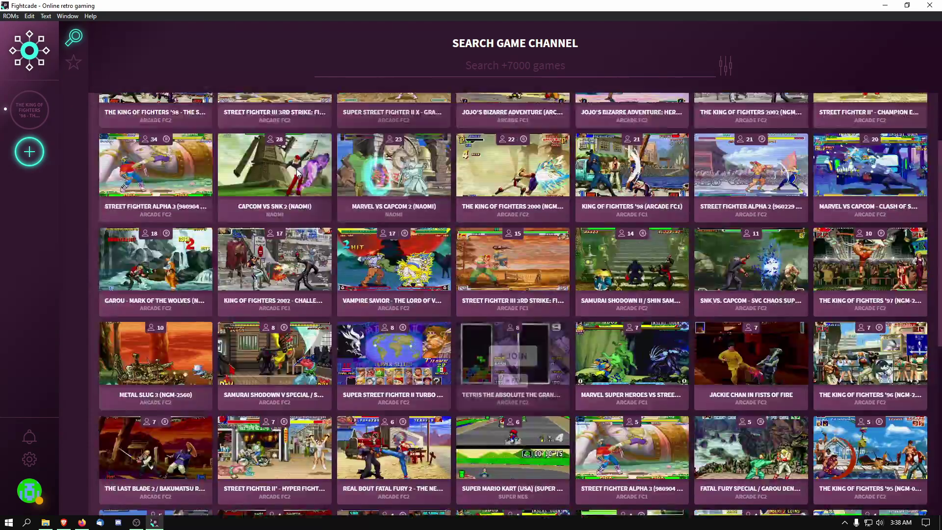
pyautogui.click(30, 109)
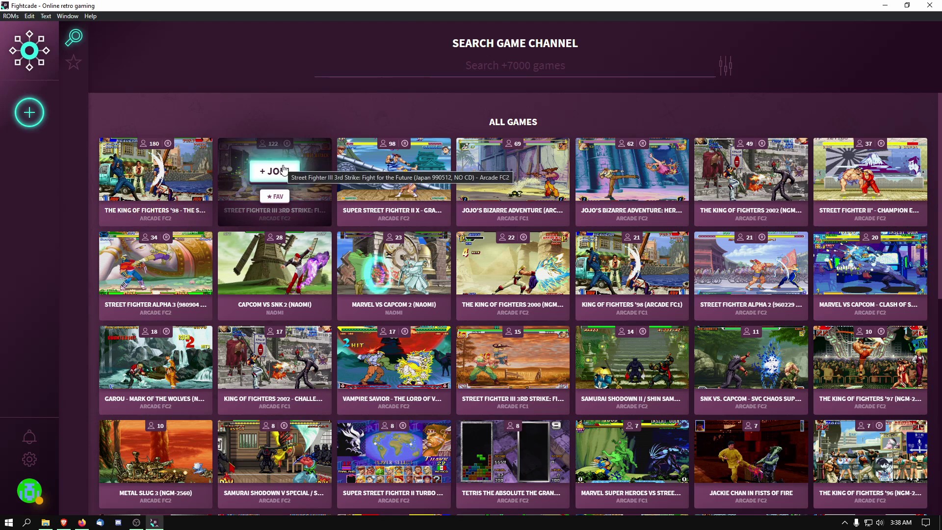
# - Join the Street Fighter III 3rd Strike (Japan 990512, NO CD) channel, open it and test-launch the game
pyautogui.click(278, 171)
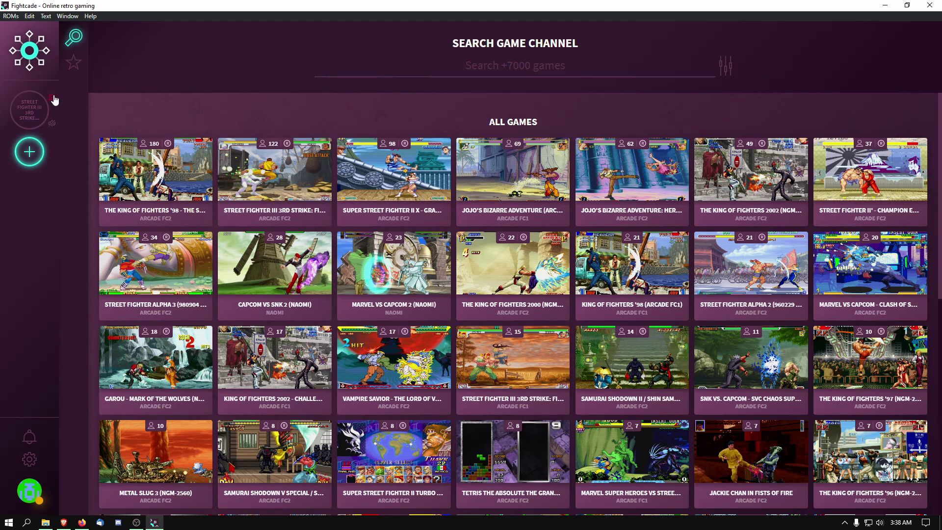
pyautogui.click(29, 110)
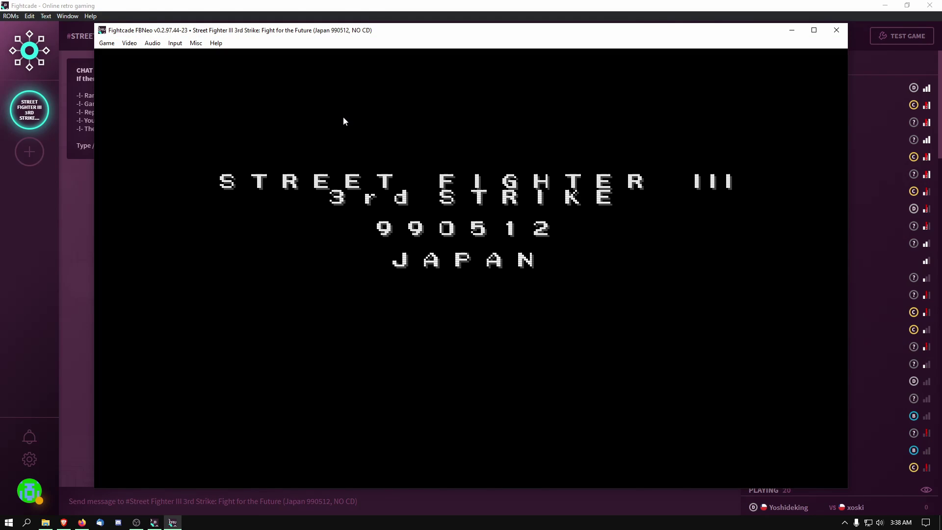
# - Examine the game input mappings for Street Fighter III 3rd Strike in the emulator and close the mapping dialog
pyautogui.click(175, 43)
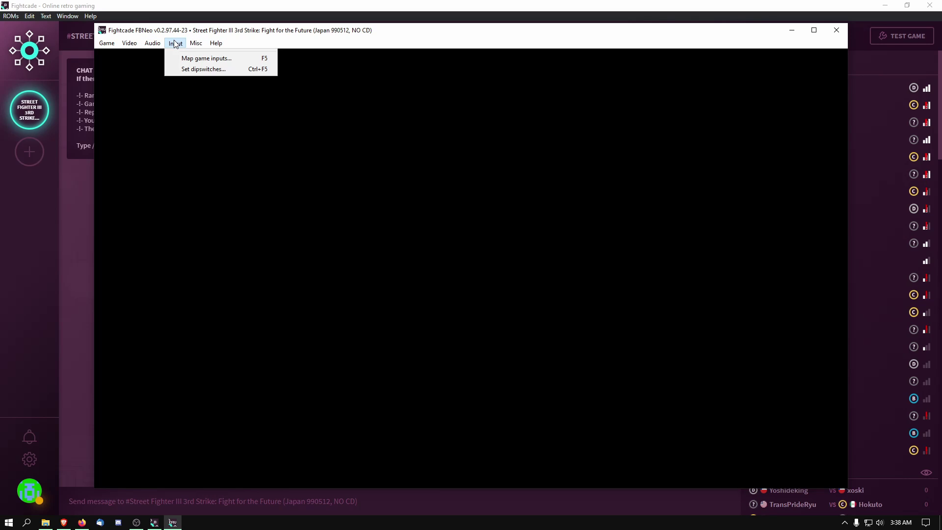
pyautogui.click(189, 60)
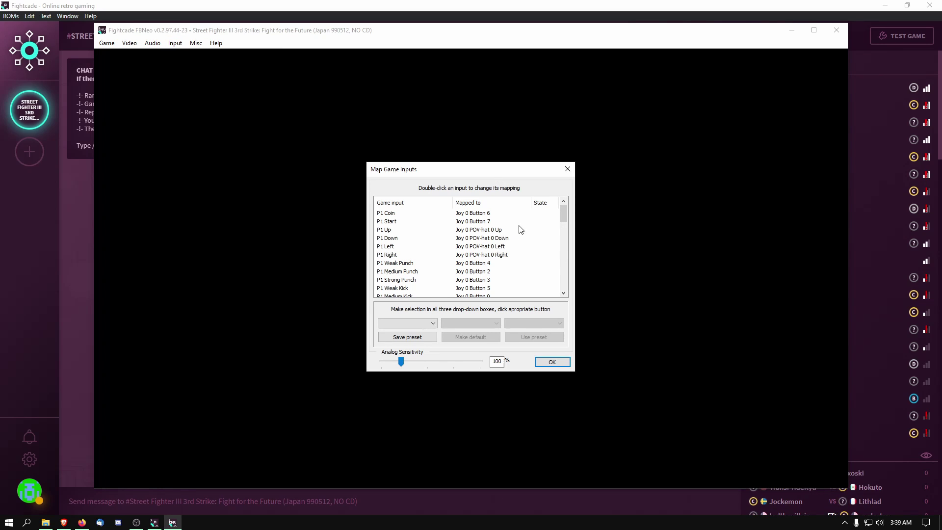
pyautogui.moveTo(567, 212)
pyautogui.mouseDown()
pyautogui.moveTo(564, 227)
pyautogui.moveTo(563, 204)
pyautogui.mouseUp()
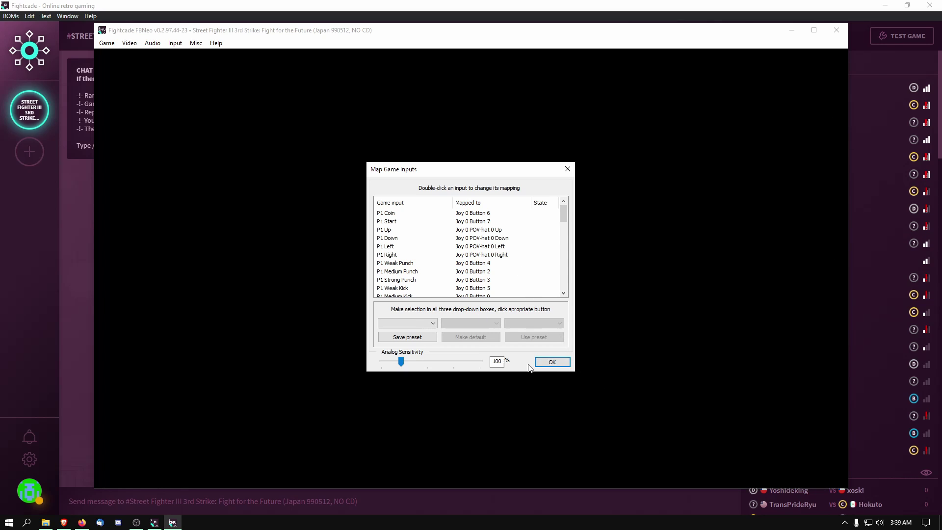
pyautogui.click(552, 362)
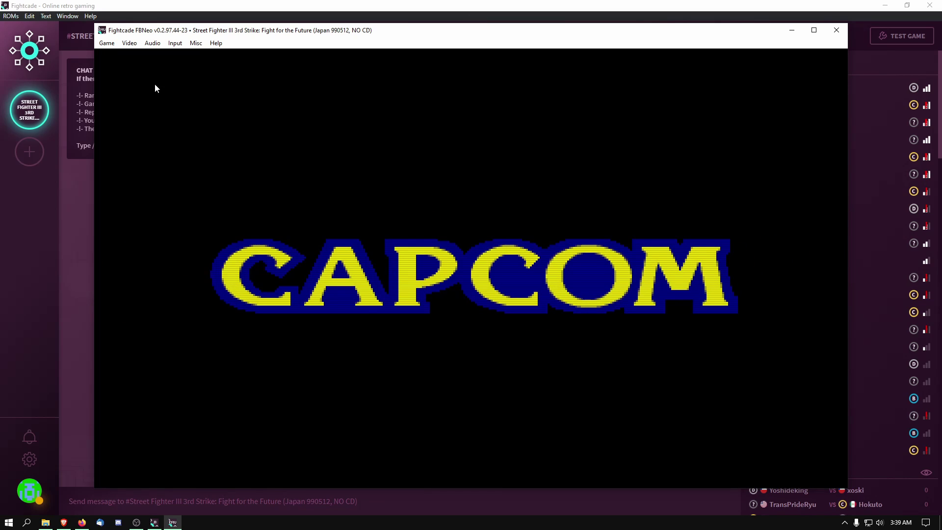
# - Turn off scanlines in the emulator's blitter options
pyautogui.click(127, 43)
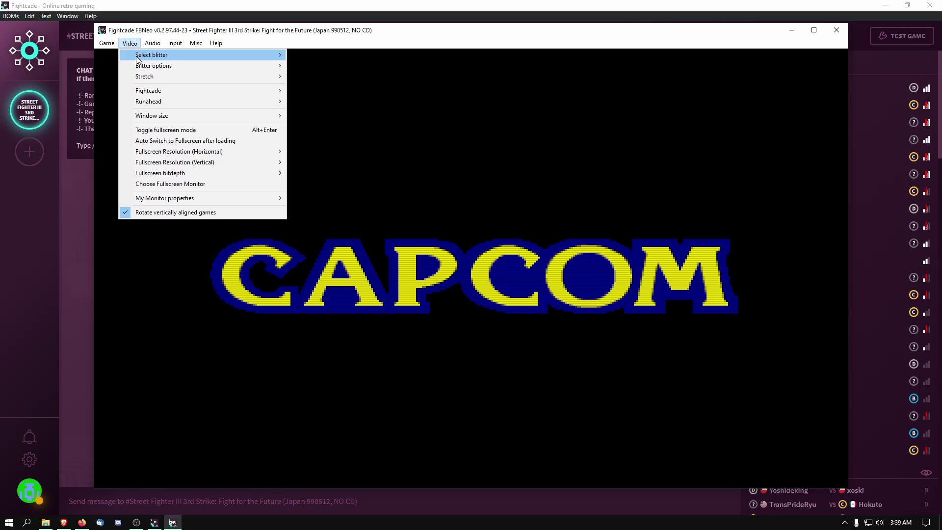
pyautogui.moveTo(137, 60)
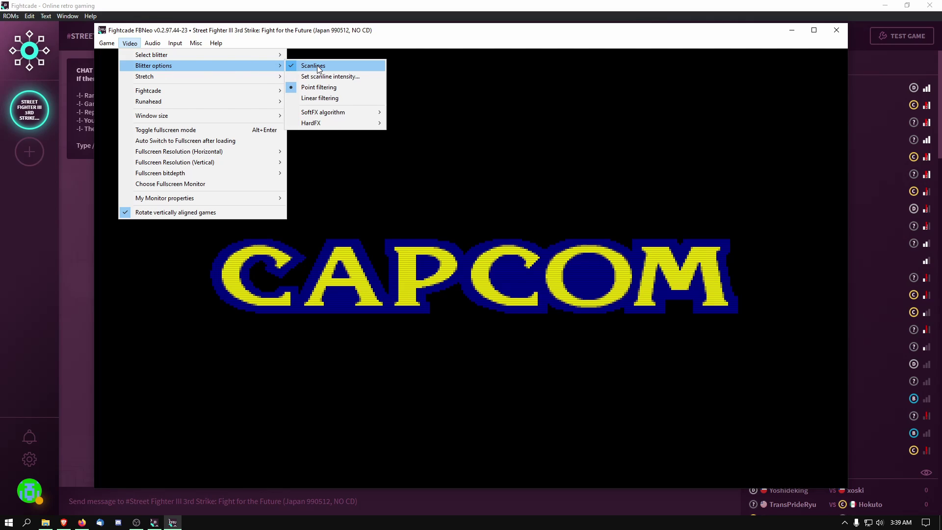
pyautogui.click(314, 66)
# - Try the normal stretch on the game picture and set the stretch mode to Correct aspect ratio
pyautogui.click(126, 44)
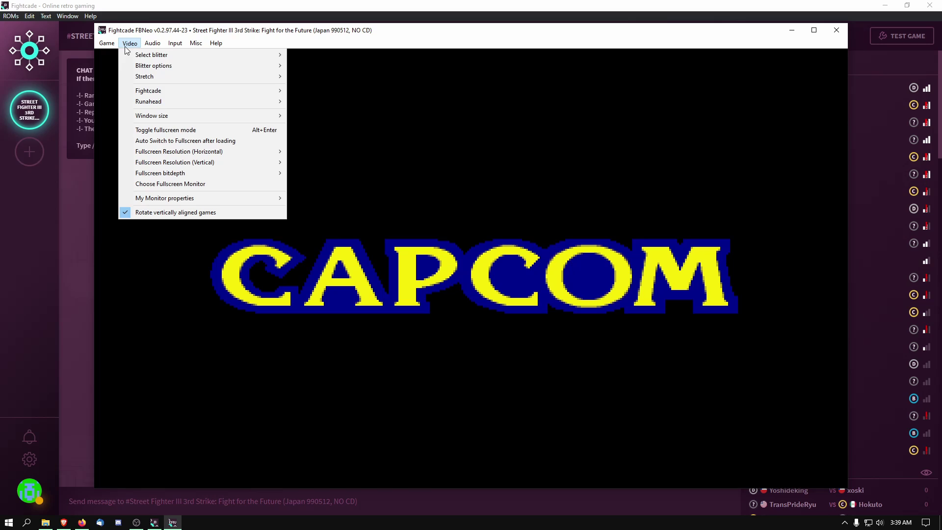
pyautogui.moveTo(196, 77)
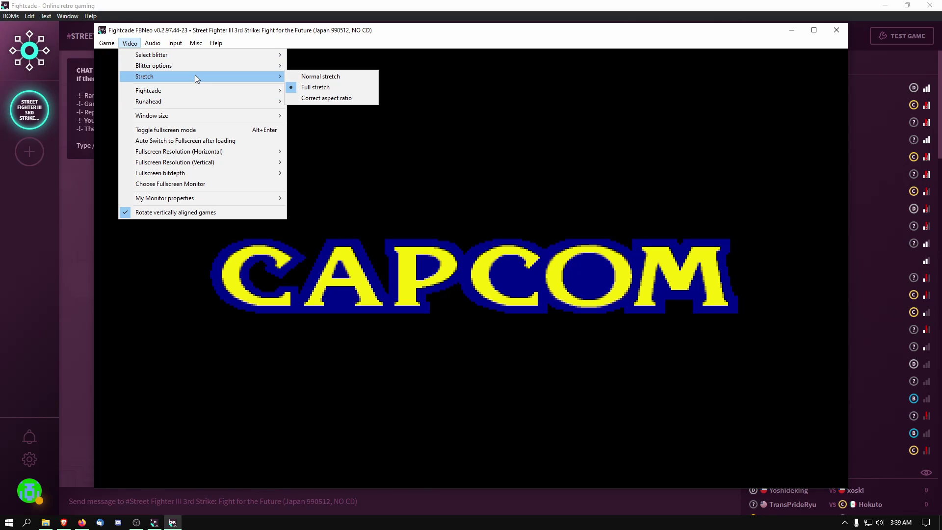
pyautogui.click(344, 77)
pyautogui.click(129, 43)
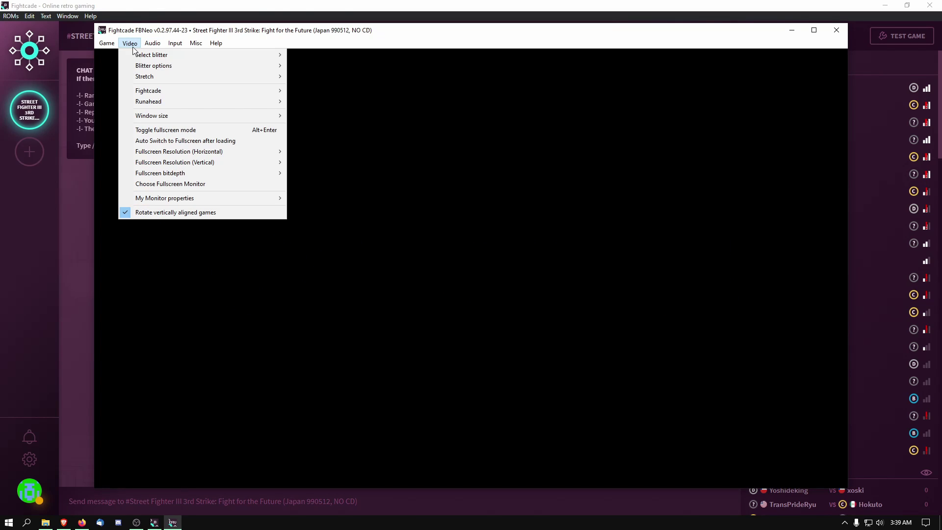
pyautogui.moveTo(172, 79)
pyautogui.click(364, 99)
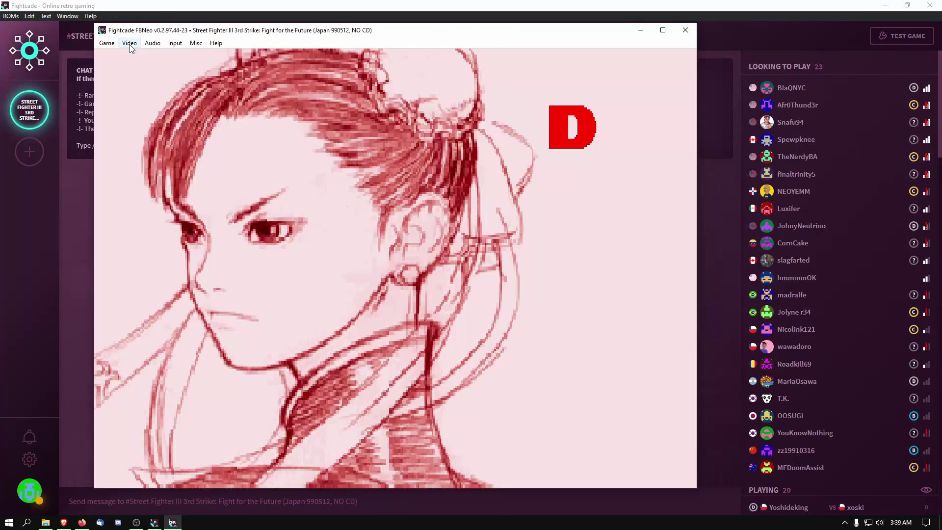
# - Look over the Fightcade overlay display options and move the emulator window closer to the middle of the desktop
pyautogui.click(130, 44)
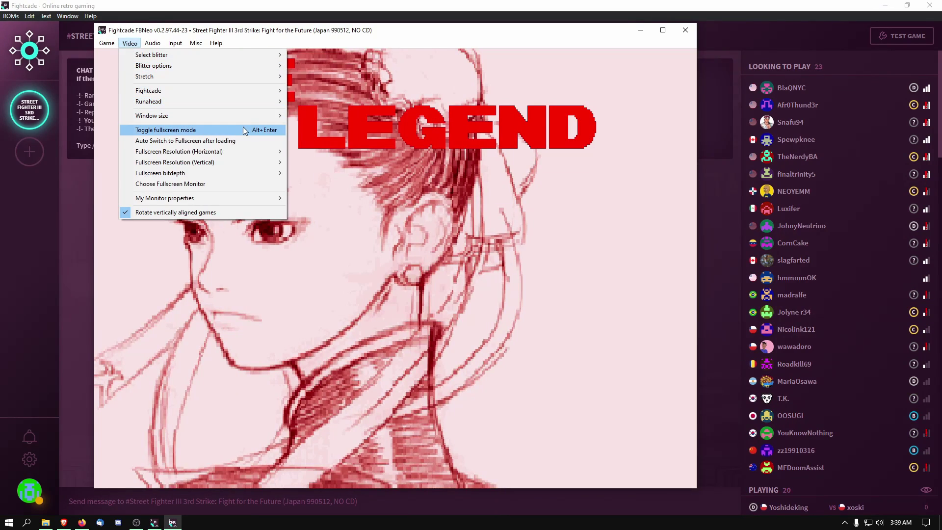
pyautogui.moveTo(166, 88)
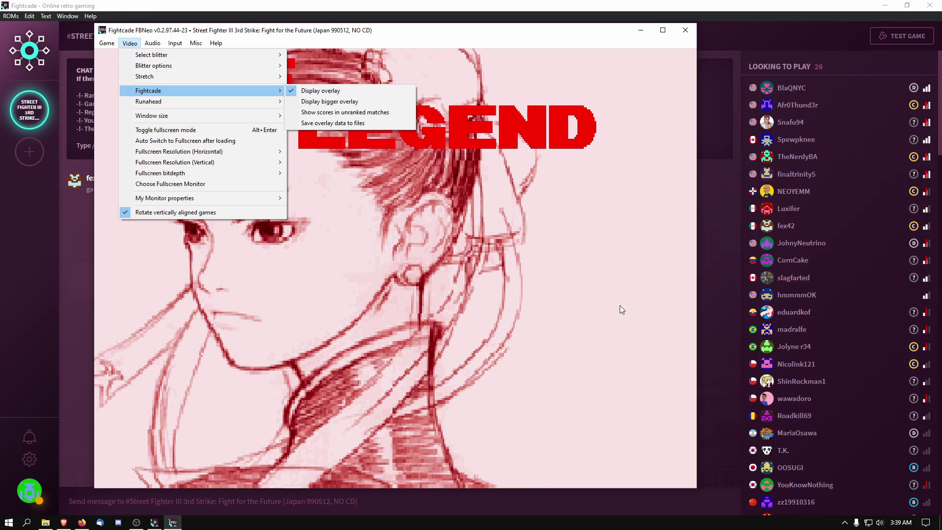
pyautogui.moveTo(349, 30); pyautogui.dragTo(484, 37)
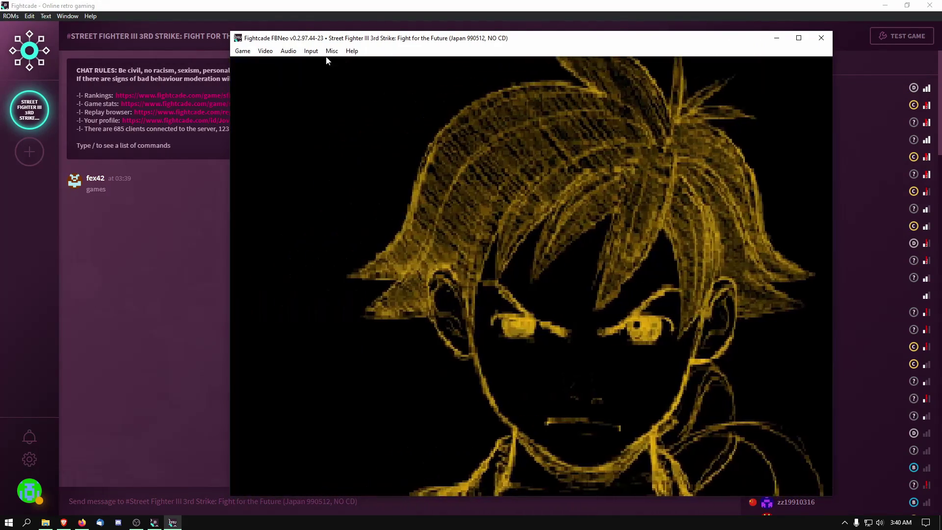
# - Set the emulator's window size to Maximum size
pyautogui.click(265, 51)
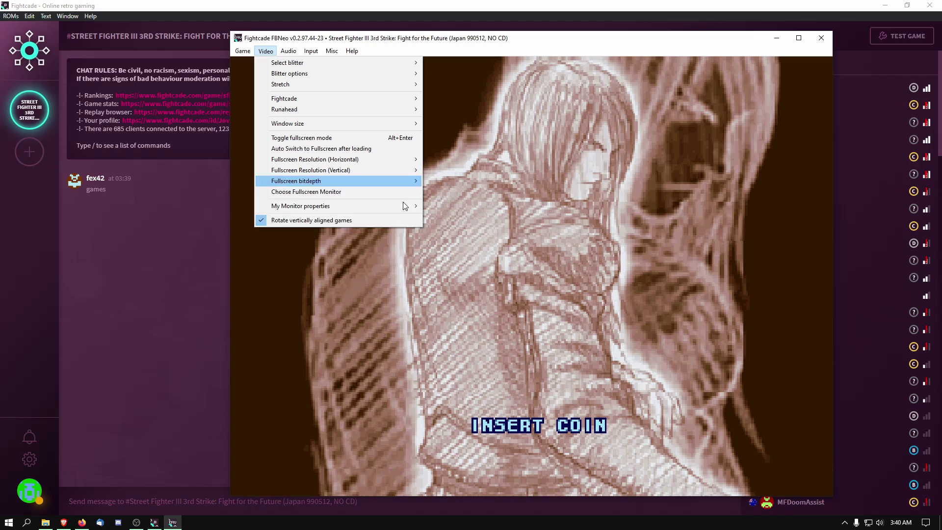
pyautogui.moveTo(348, 122)
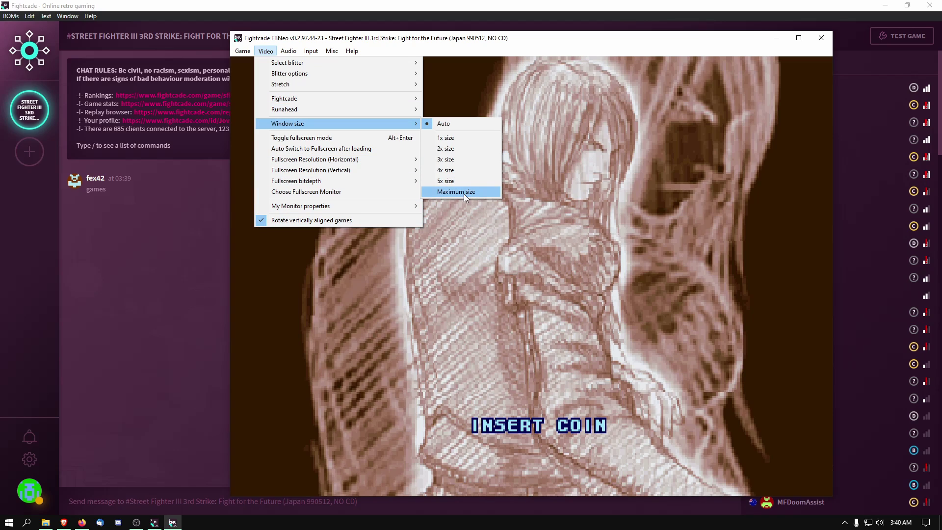
pyautogui.moveTo(372, 99)
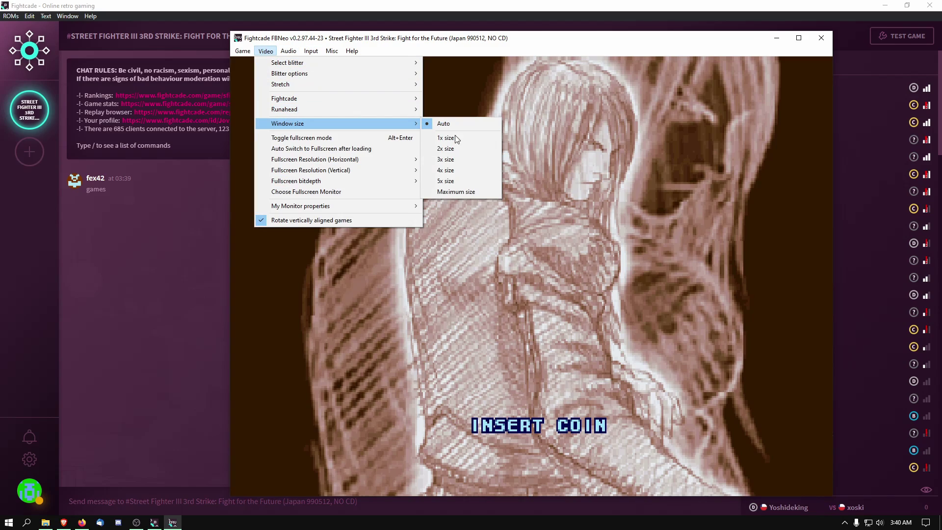
pyautogui.click(456, 192)
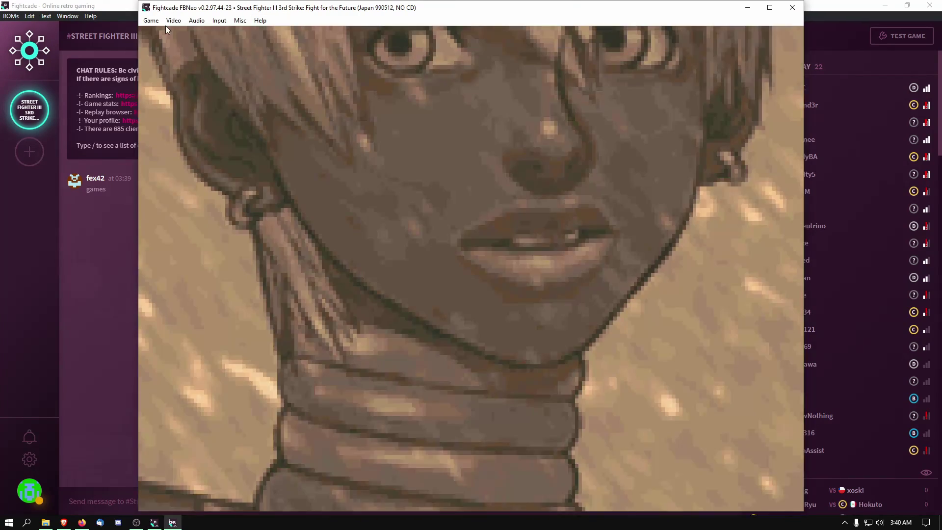
# - Maximize the emulator window and toggle the game's fullscreen mode
pyautogui.click(168, 23)
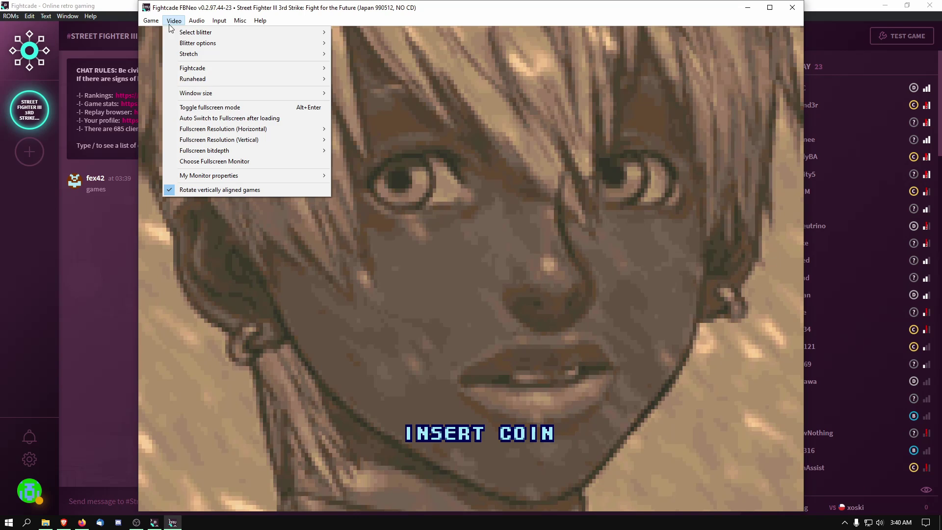
pyautogui.click(611, 16)
pyautogui.moveTo(609, 15); pyautogui.dragTo(631, 2)
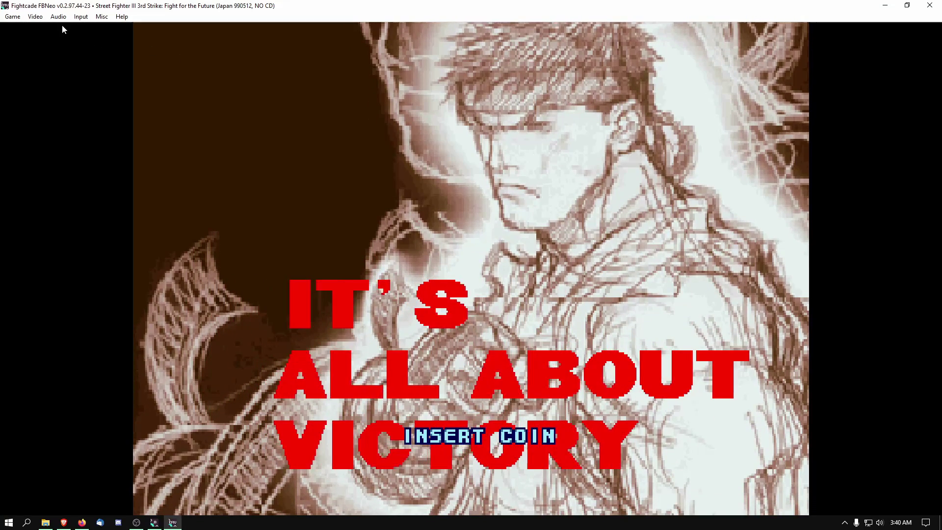
pyautogui.click(81, 17)
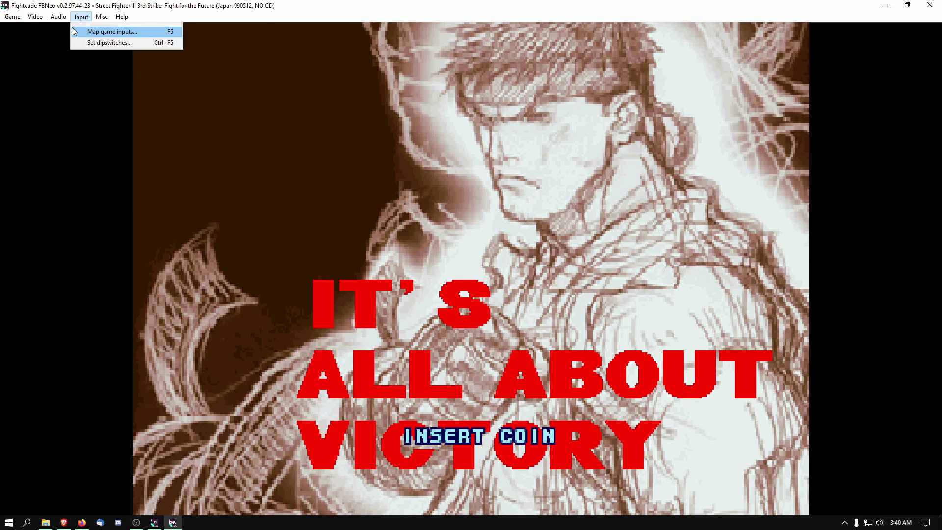
pyautogui.moveTo(35, 17)
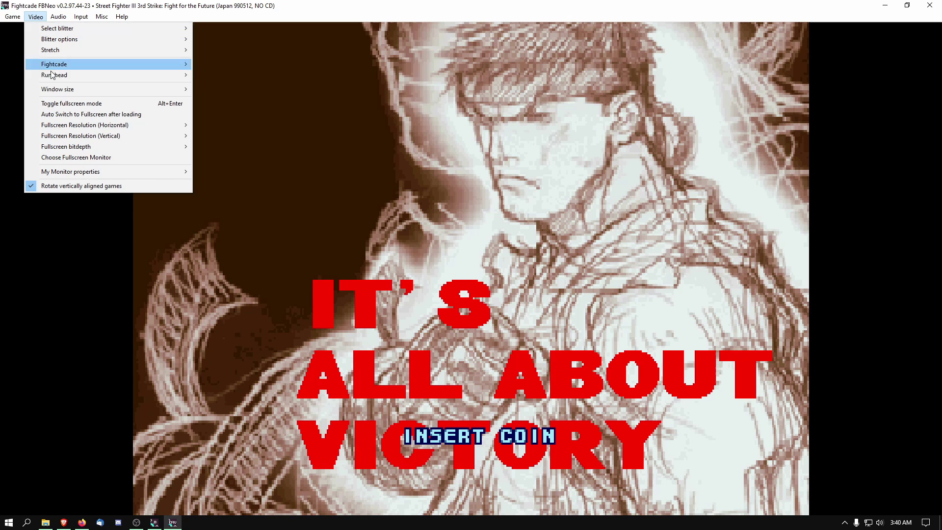
pyautogui.click(114, 107)
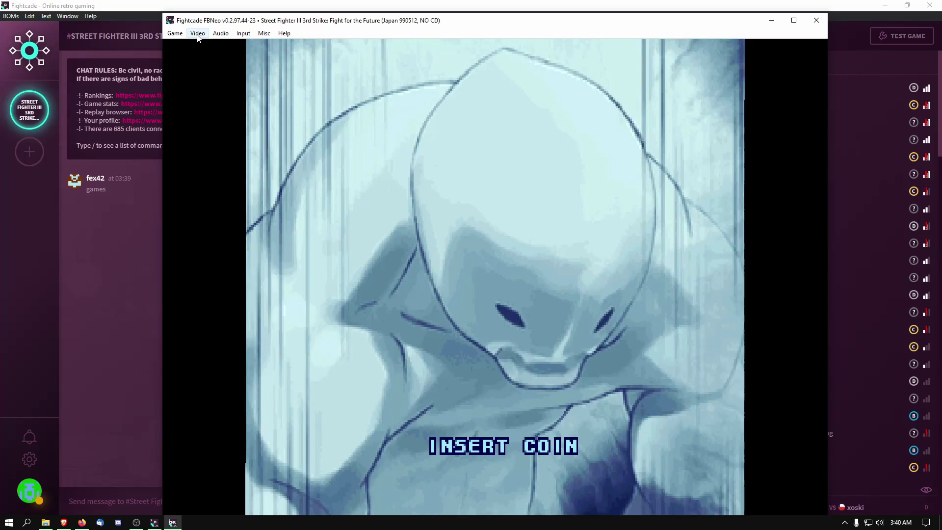
# - Review the window size and fullscreen settings, check the fullscreen monitor choices for horizontal games and cancel the monitor dialog
pyautogui.click(198, 33)
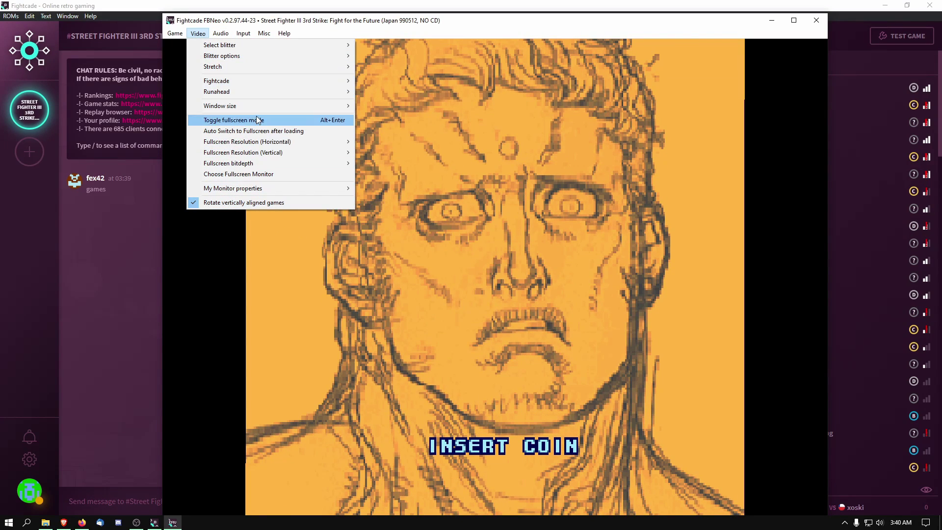
pyautogui.moveTo(322, 90)
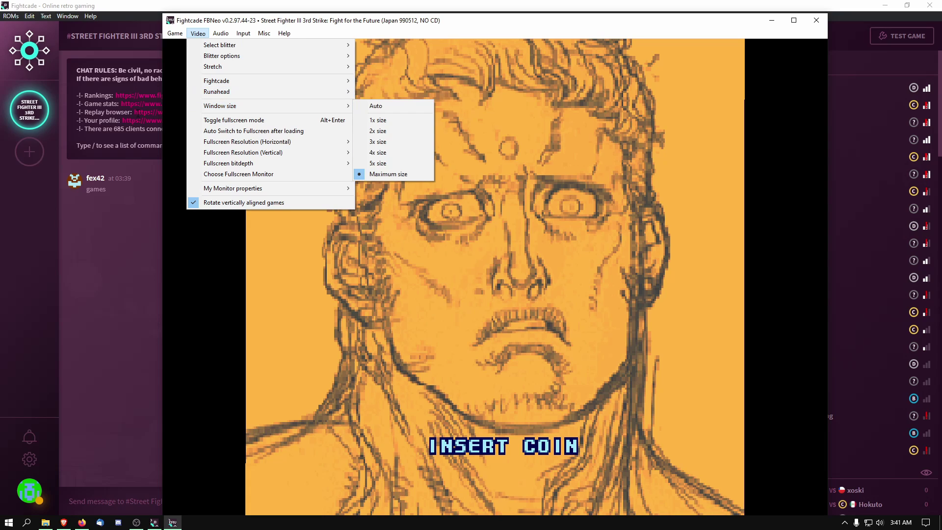
pyautogui.moveTo(287, 87)
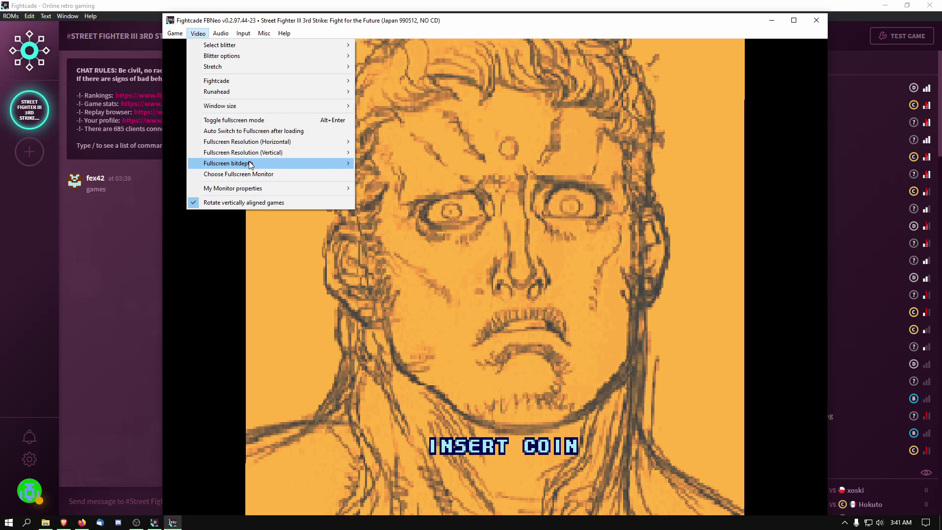
pyautogui.moveTo(247, 164)
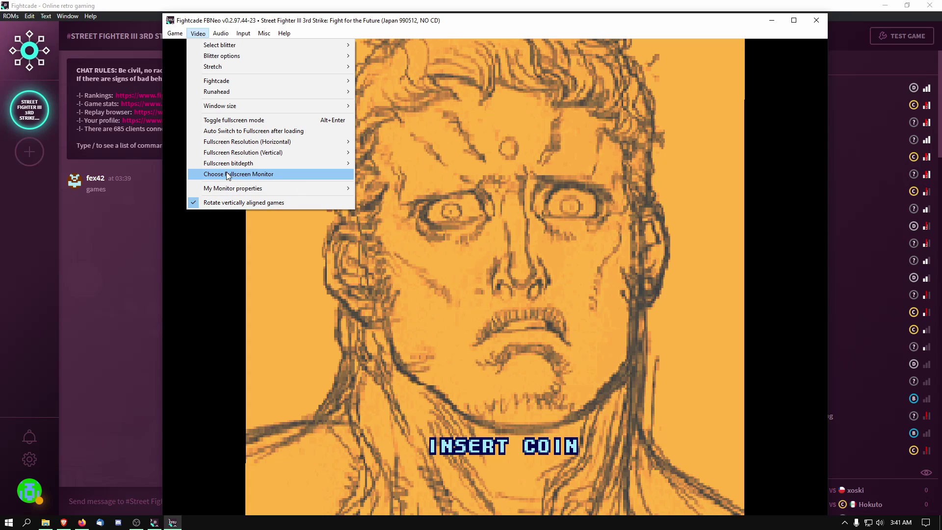
pyautogui.click(260, 177)
pyautogui.click(505, 278)
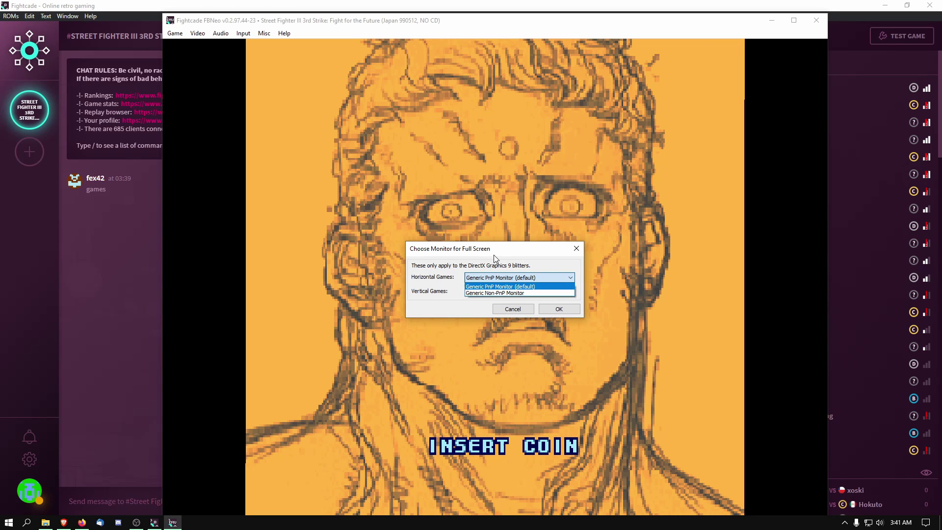
pyautogui.click(511, 285)
pyautogui.click(512, 309)
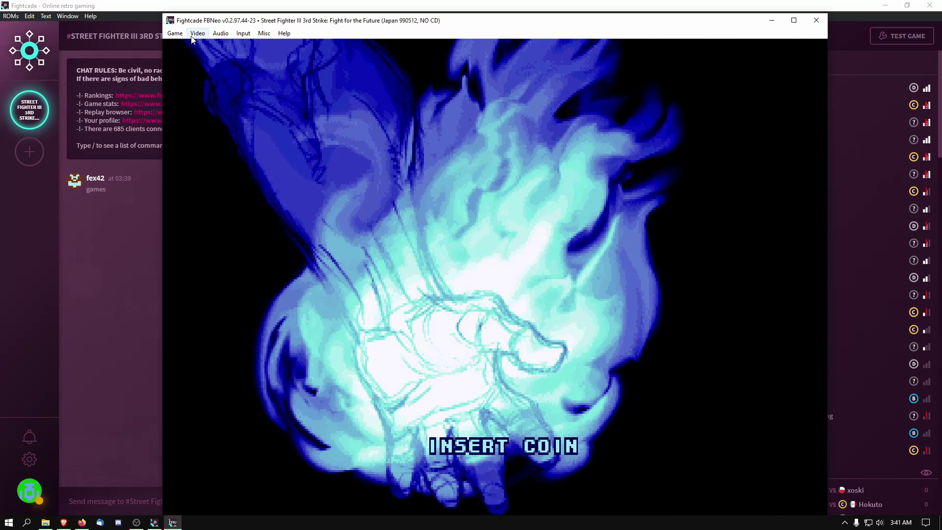
# - Examine the emulator's monitor properties and its audio plugin and sample interpolation options
pyautogui.click(220, 33)
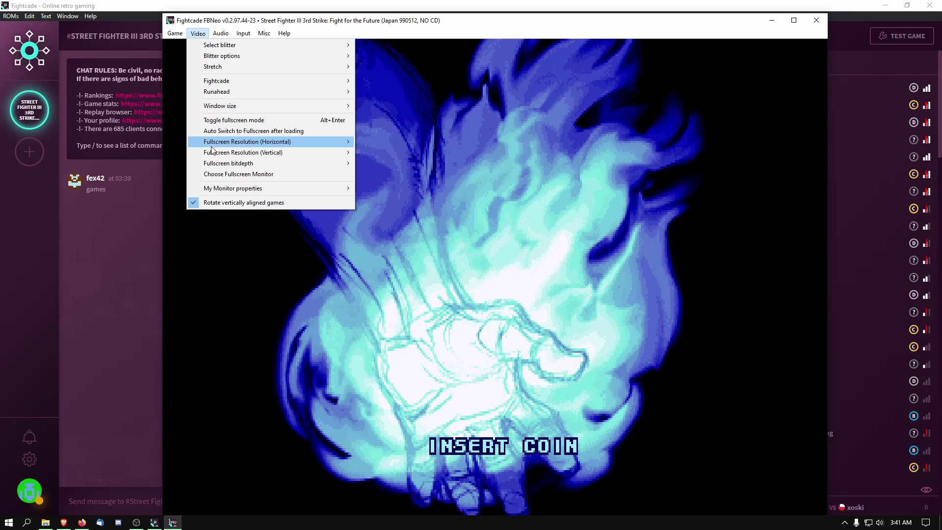
pyautogui.moveTo(318, 190)
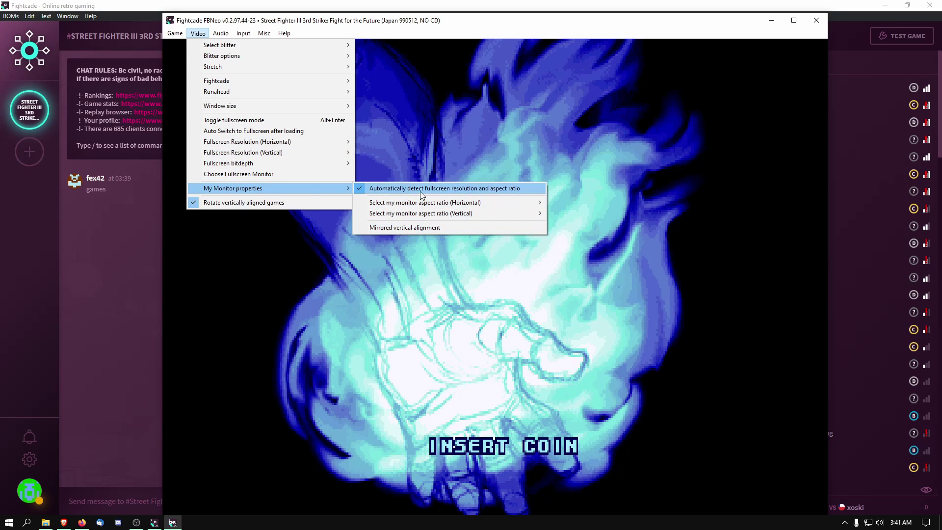
pyautogui.moveTo(219, 30)
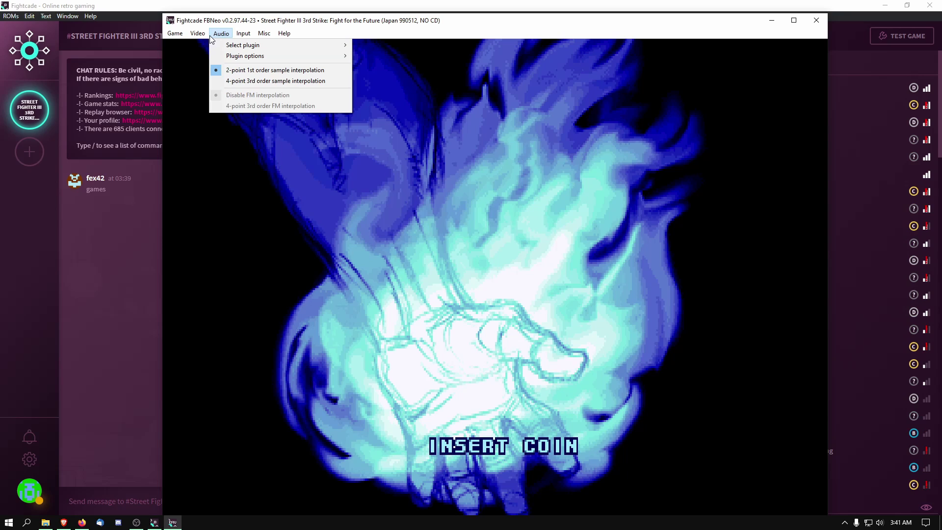
pyautogui.moveTo(238, 46)
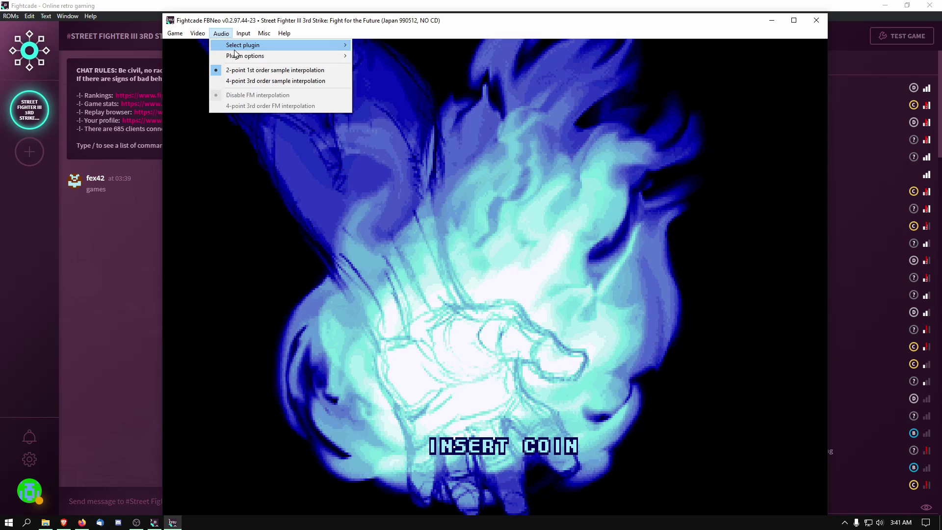
pyautogui.moveTo(281, 61)
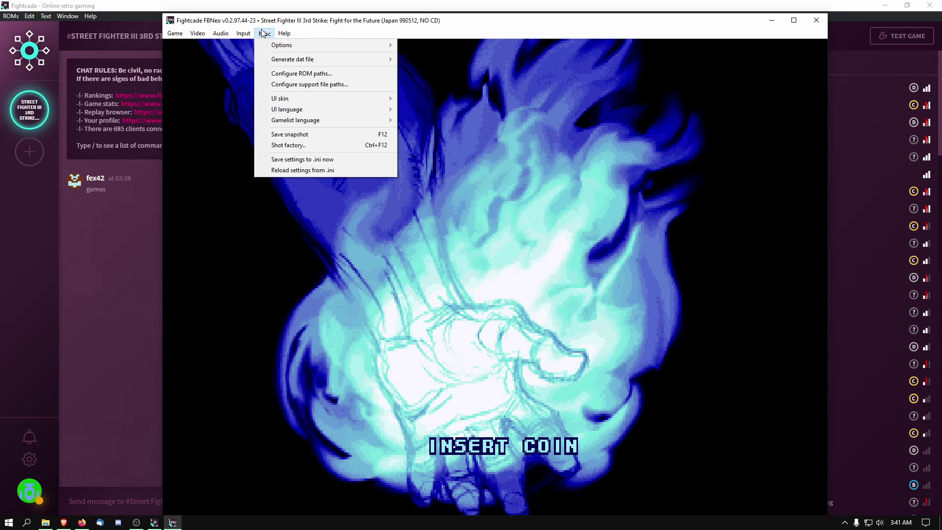
# - Examine the emulator's miscellaneous options, including auto pause, alternate netcode and application thread priority
pyautogui.moveTo(312, 46)
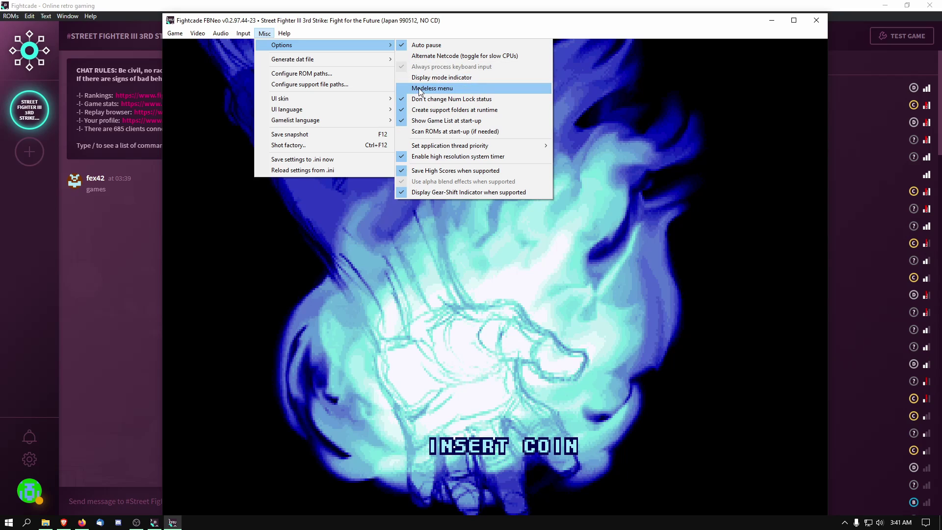
pyautogui.press('Escape')
pyautogui.press('Escape')
pyautogui.click(198, 33)
pyautogui.moveTo(264, 33)
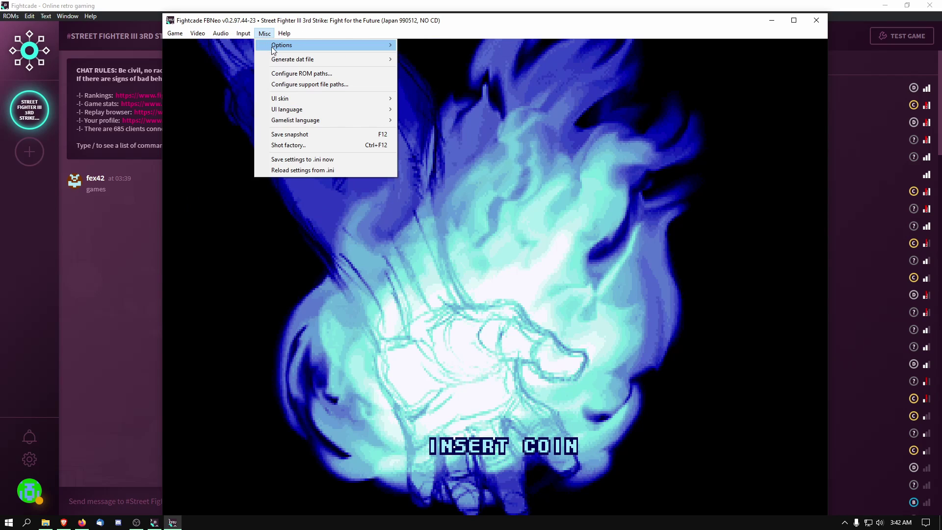
pyautogui.moveTo(342, 44)
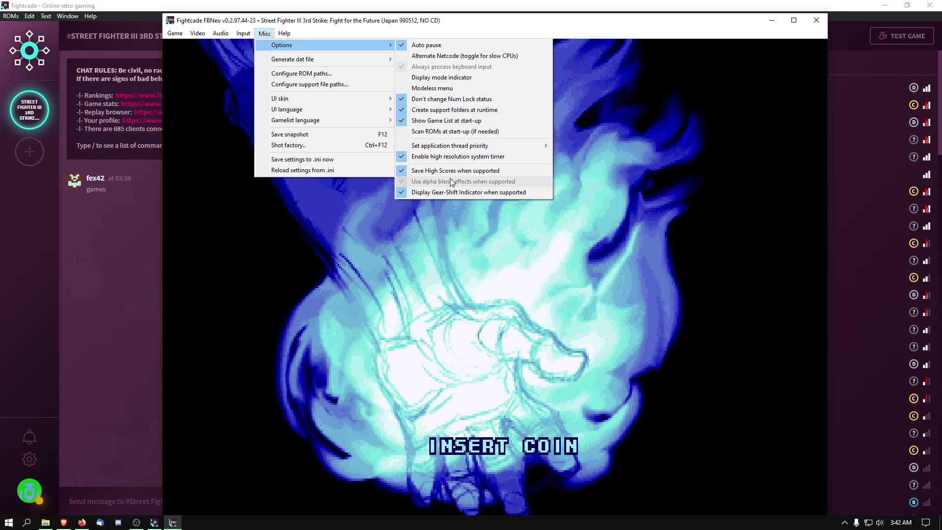
pyautogui.moveTo(513, 146)
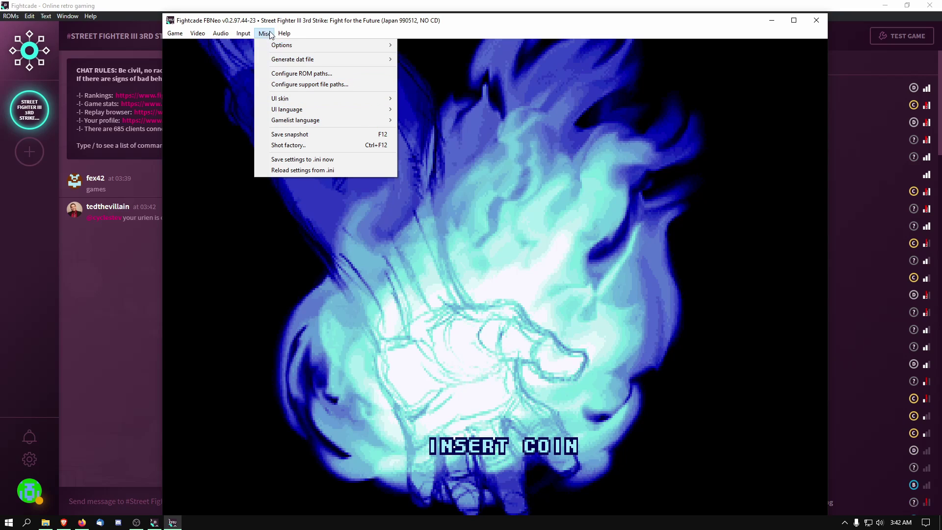
pyautogui.moveTo(187, 35)
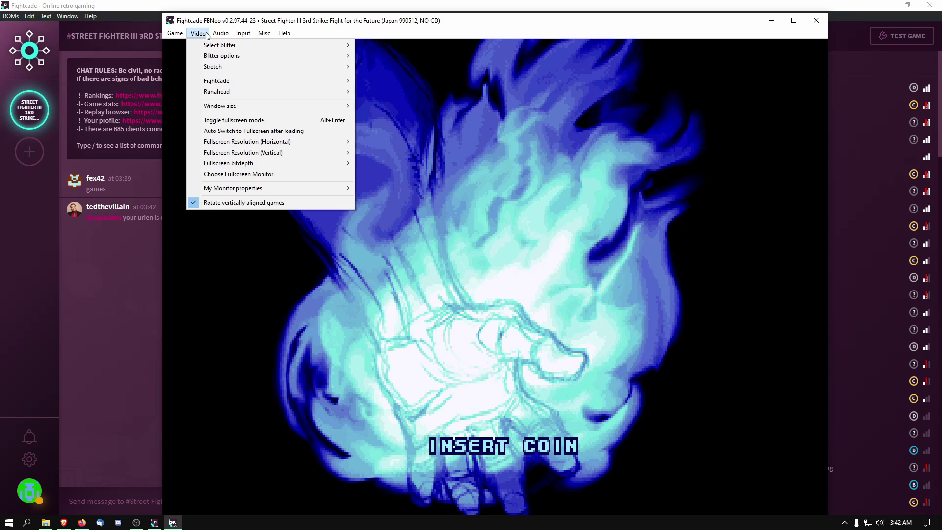
pyautogui.moveTo(175, 33)
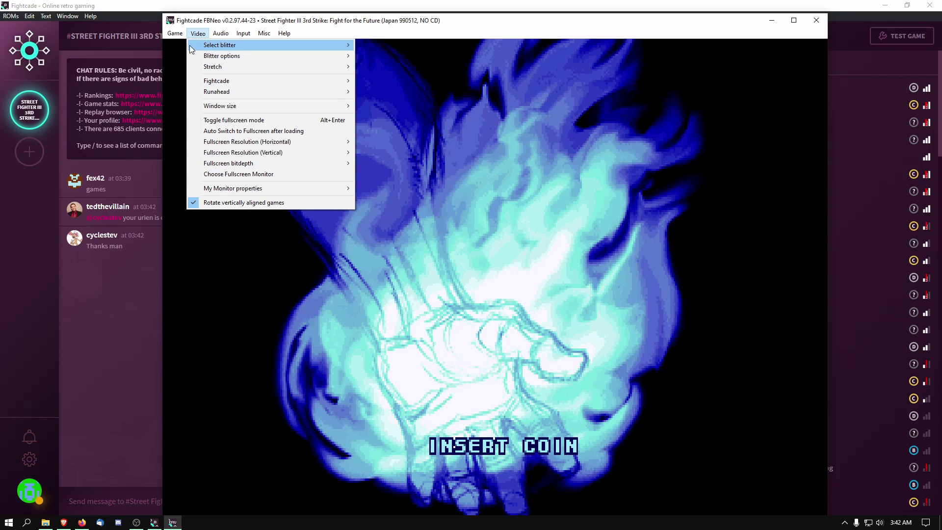
# - Review the blitter options, including the HardFX CRT filters, and apply linear filtering to the game video
pyautogui.moveTo(234, 36)
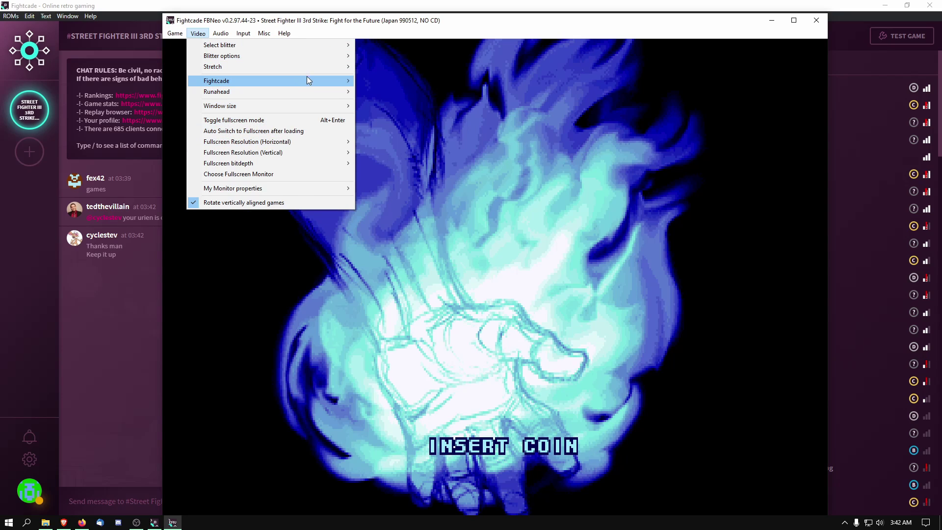
pyautogui.moveTo(319, 69)
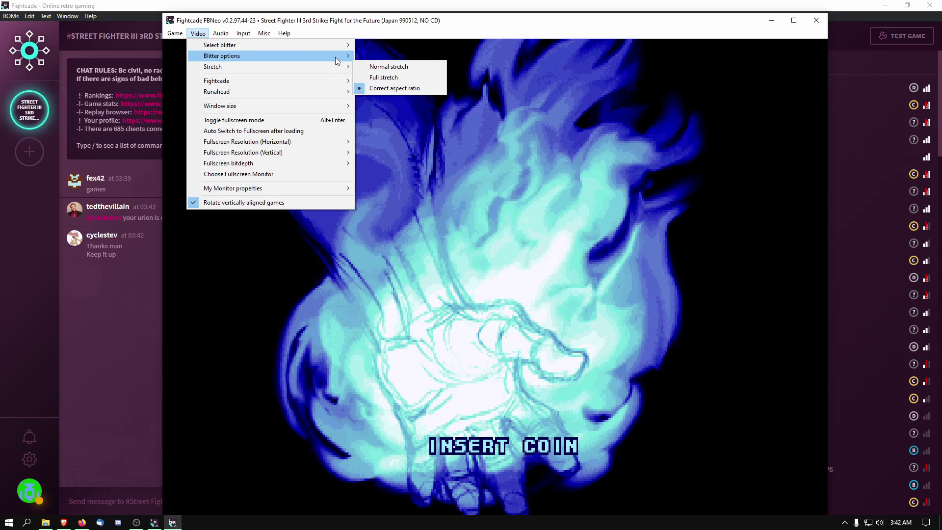
pyautogui.moveTo(343, 56)
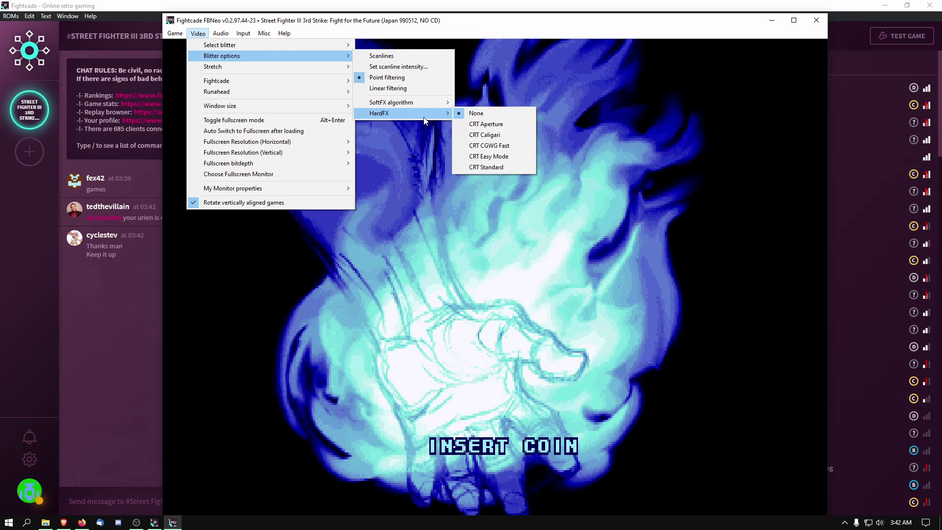
pyautogui.moveTo(422, 118)
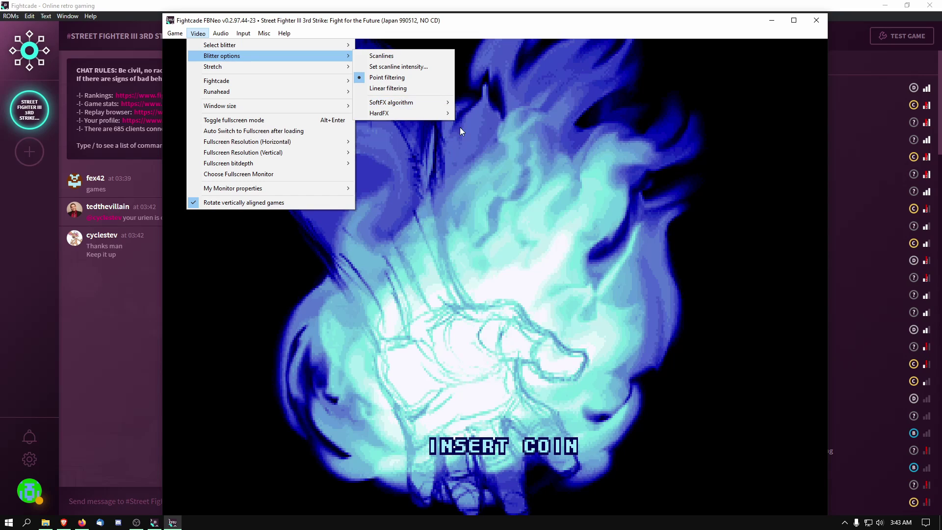
pyautogui.click(407, 89)
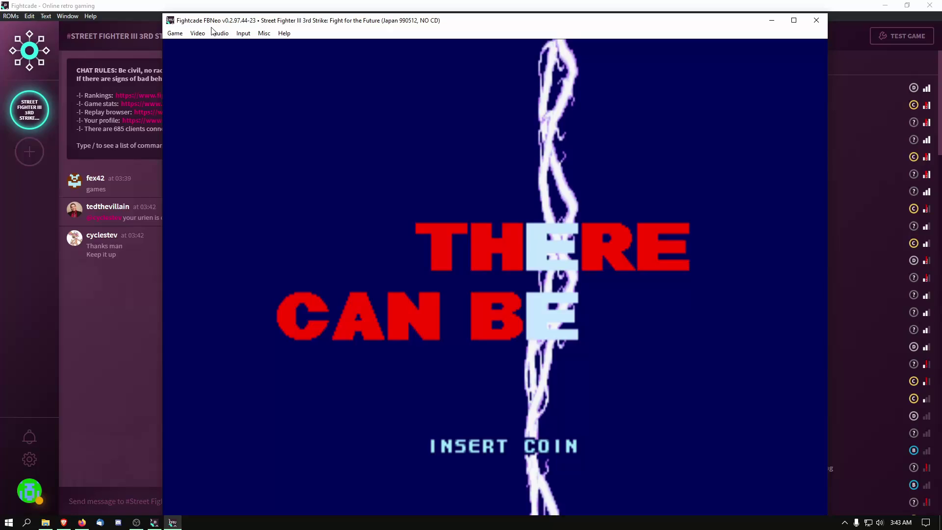
# - Restore point filtering and start a one-player game to reach the character select screen
pyautogui.click(199, 32)
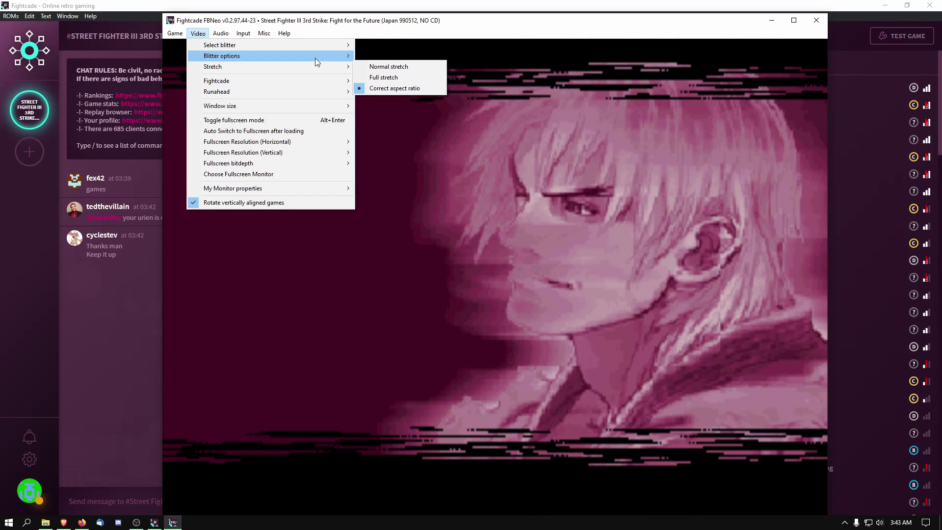
pyautogui.click(410, 78)
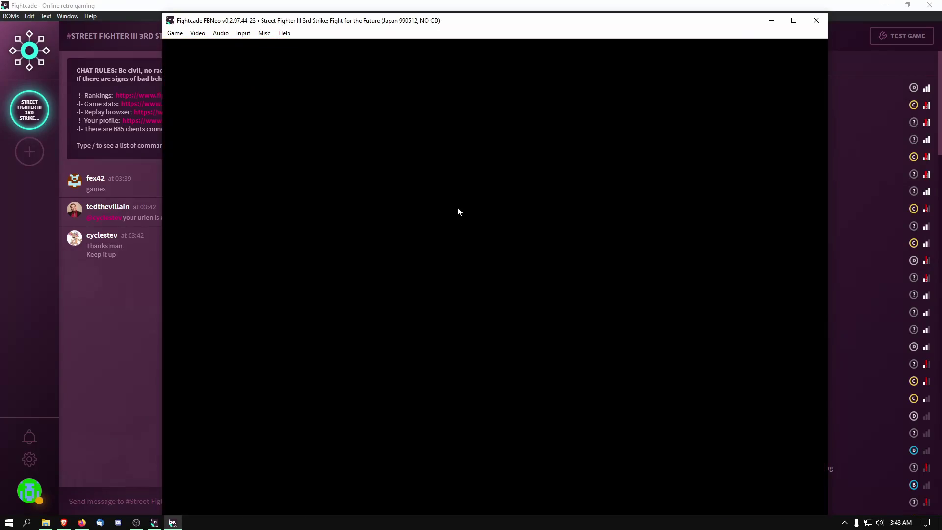
pyautogui.press('1')
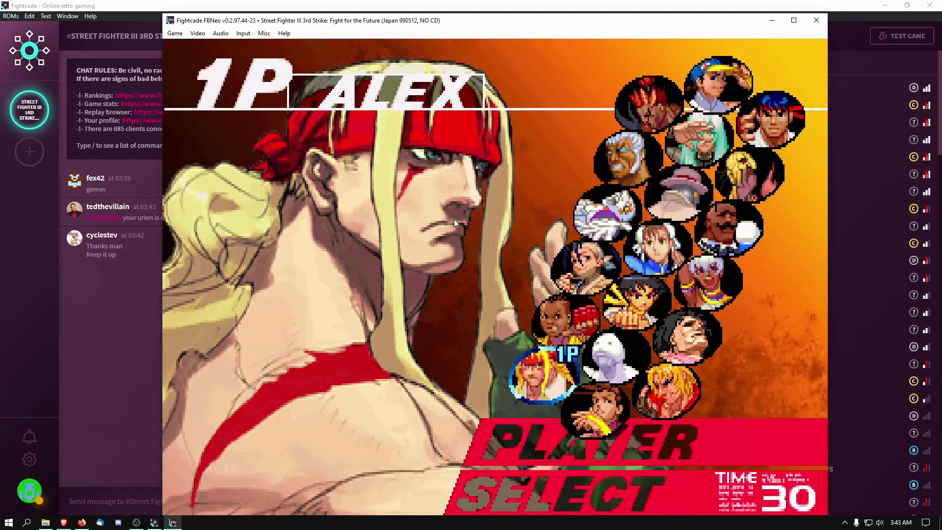
# - Apply linear filtering to the character select screen to compare the picture
pyautogui.click(198, 33)
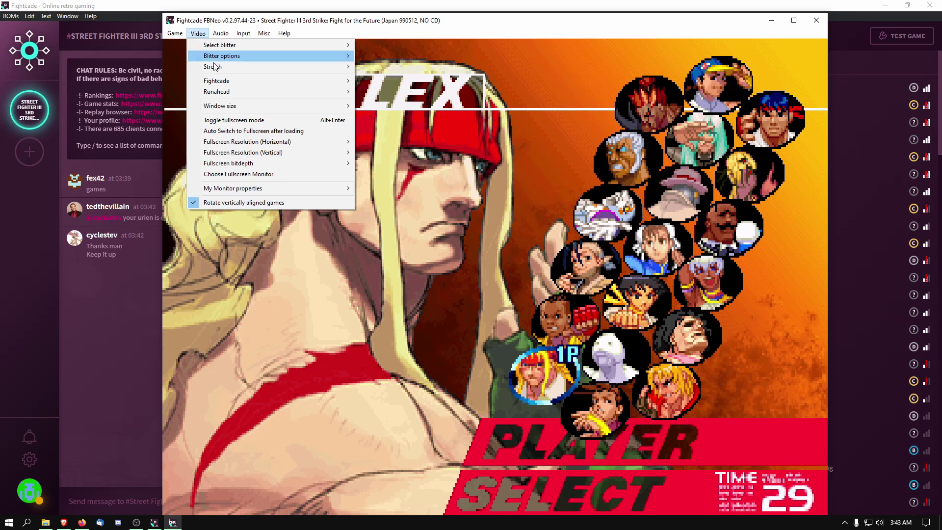
pyautogui.click(198, 33)
pyautogui.click(220, 33)
pyautogui.click(198, 34)
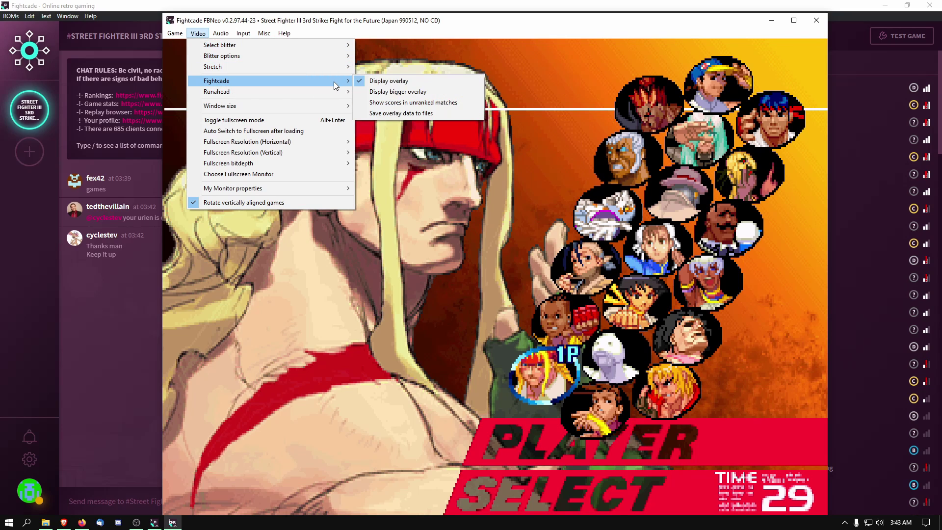
pyautogui.moveTo(343, 56)
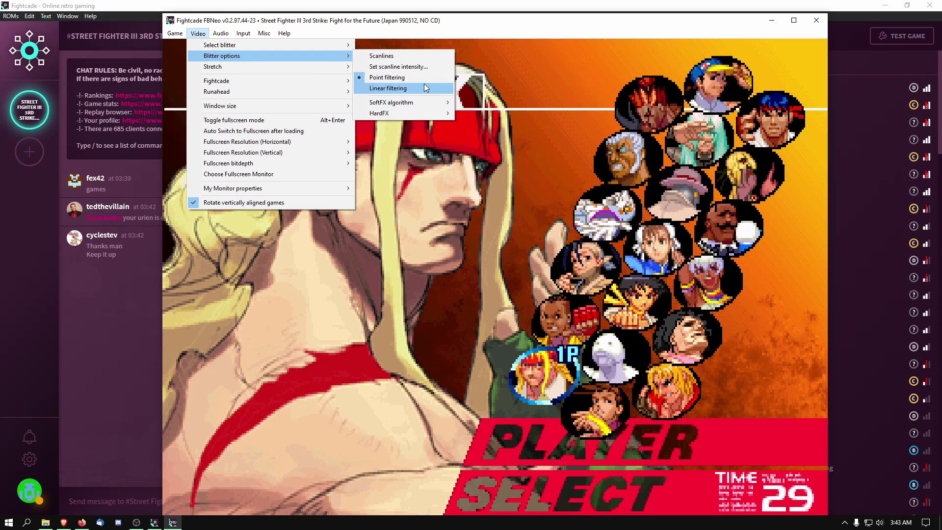
pyautogui.click(425, 87)
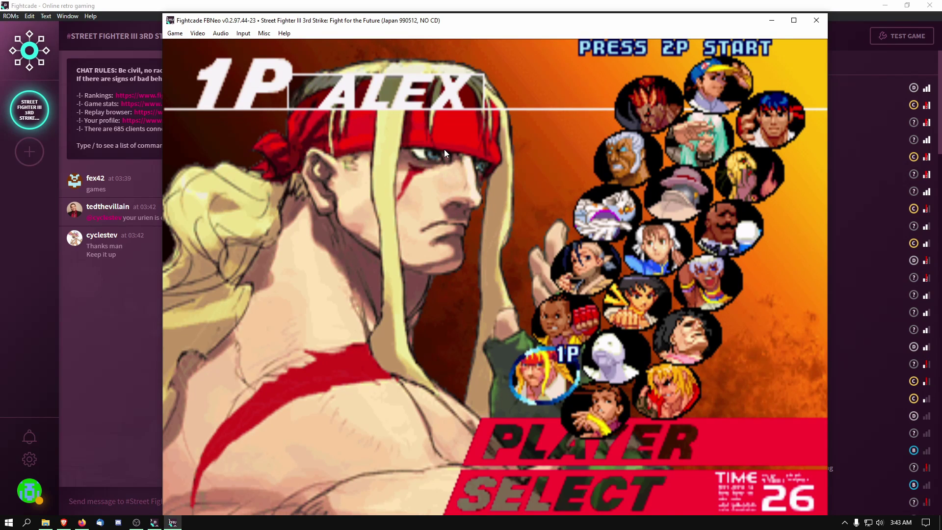
# - Switch the game video back to point filtering
pyautogui.click(220, 33)
pyautogui.moveTo(202, 37)
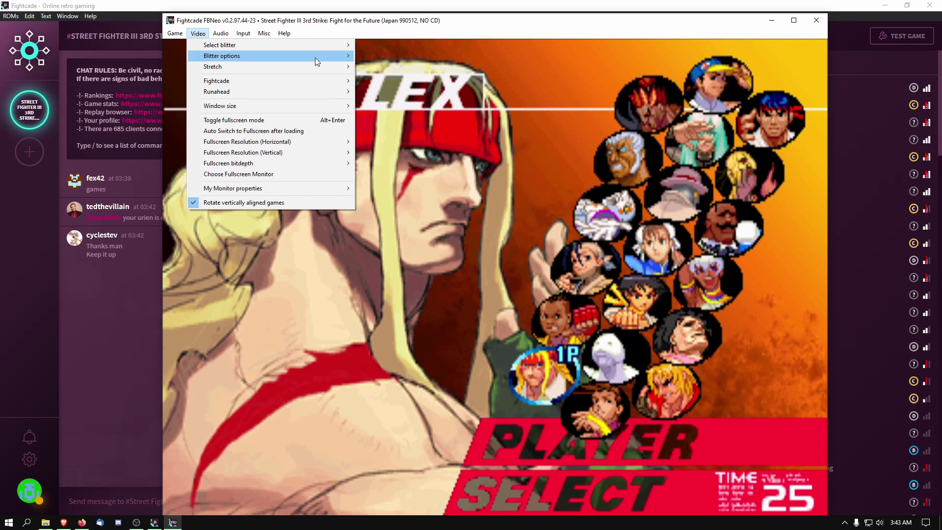
pyautogui.moveTo(334, 54)
pyautogui.click(405, 74)
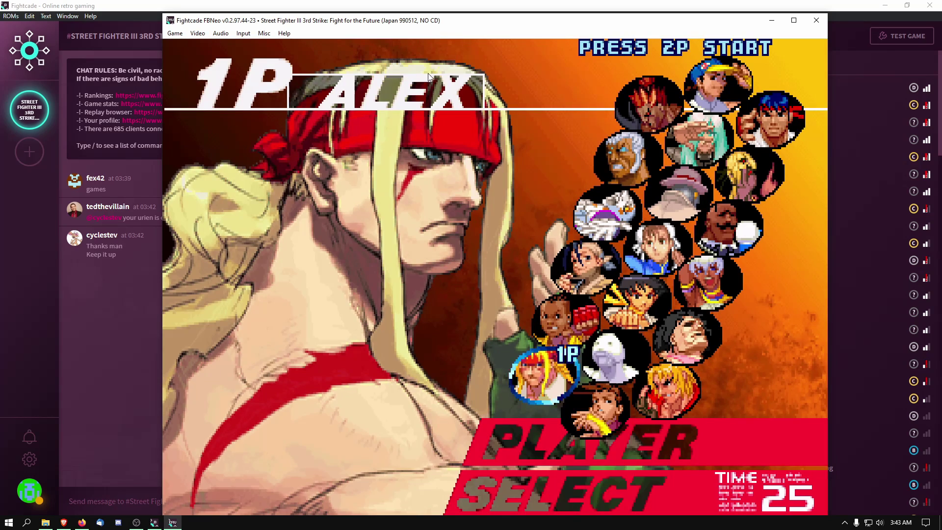
# - Set the video stretch mode to Normal stretch and close the emulator
pyautogui.click(197, 33)
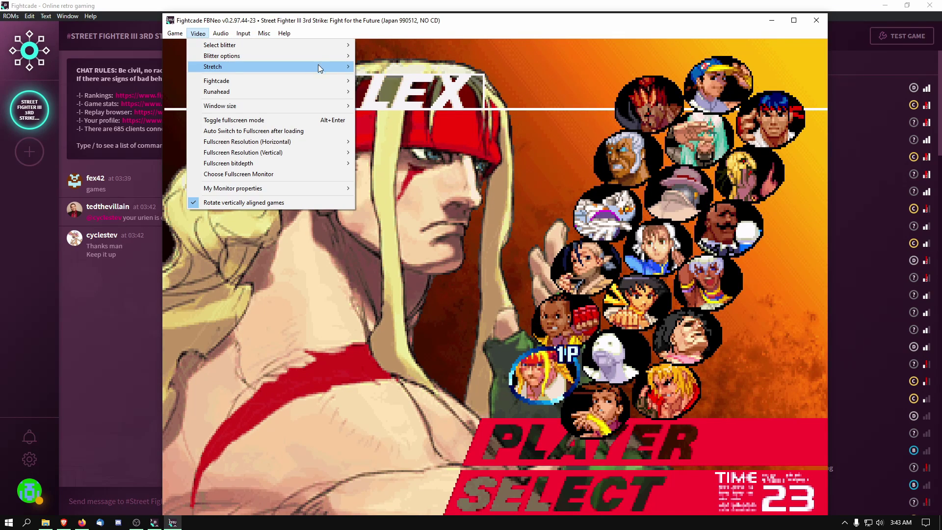
pyautogui.moveTo(340, 67)
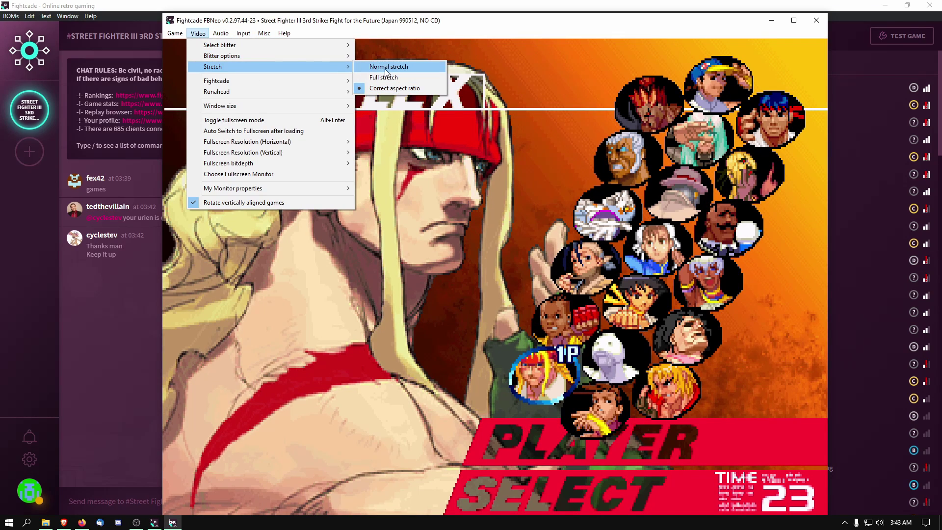
pyautogui.click(387, 67)
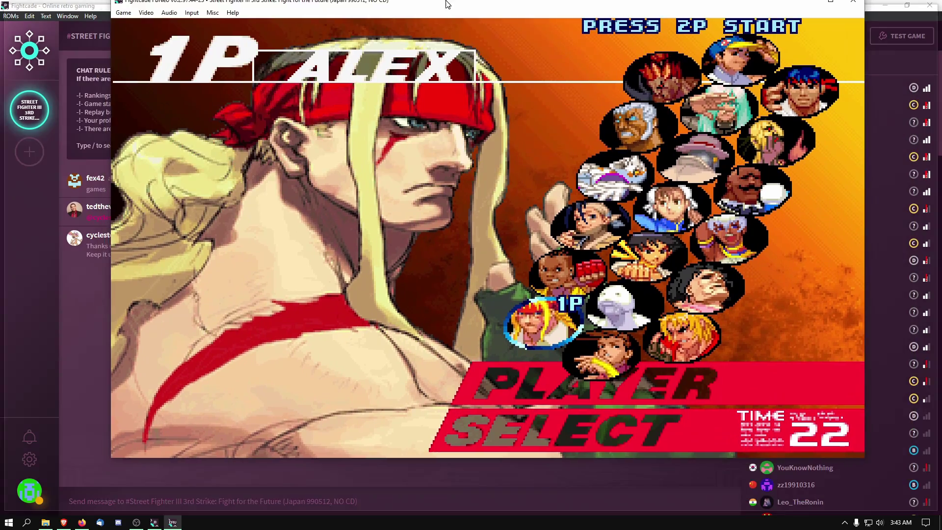
pyautogui.doubleClick(537, 4)
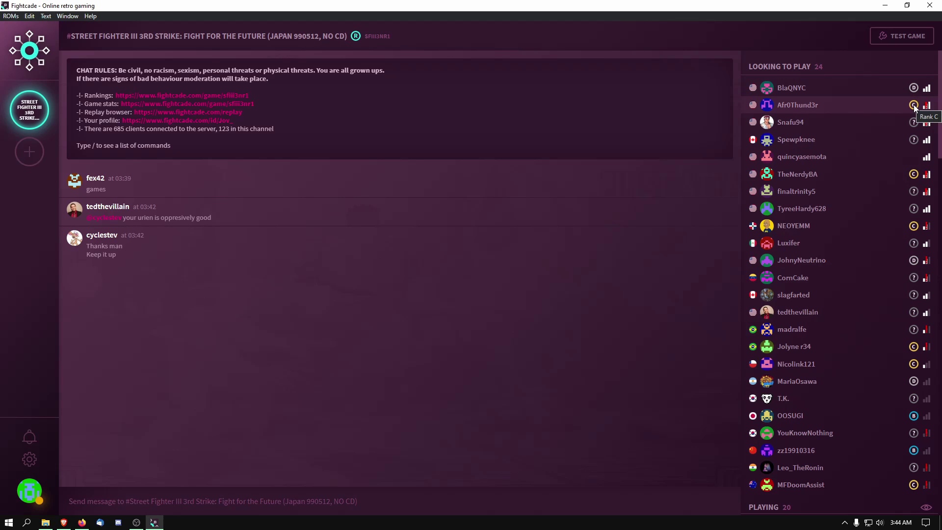
# - Check the estimated ping of the second player in the Looking to Play list and open that player's profile
pyautogui.moveTo(931, 109)
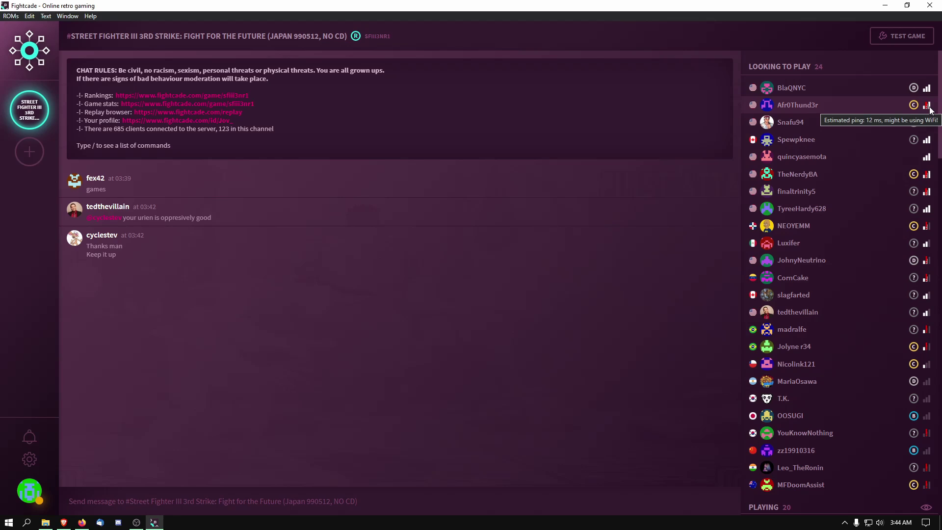
pyautogui.click(930, 109)
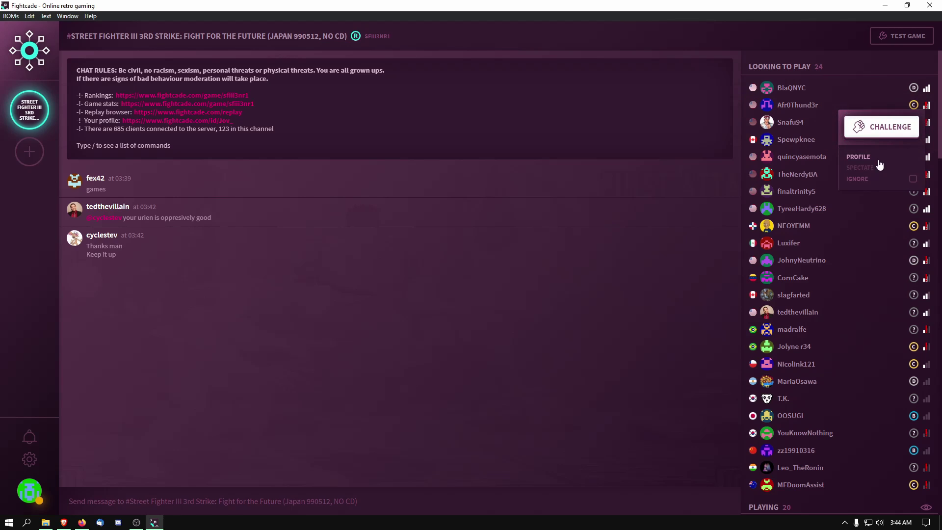
pyautogui.click(865, 155)
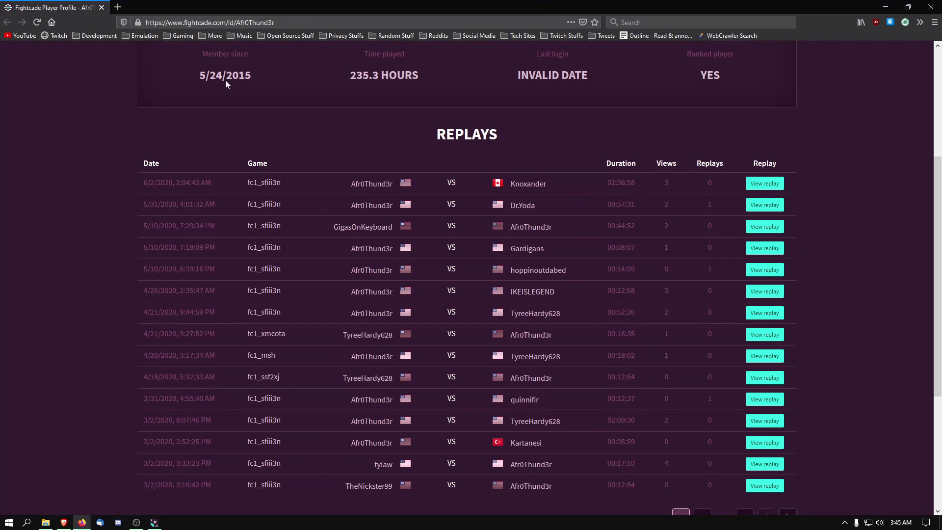
# - Examine the player's profile statistics and replay history, and return to the Fightcade channel
pyautogui.scroll(-4, 581, 170)
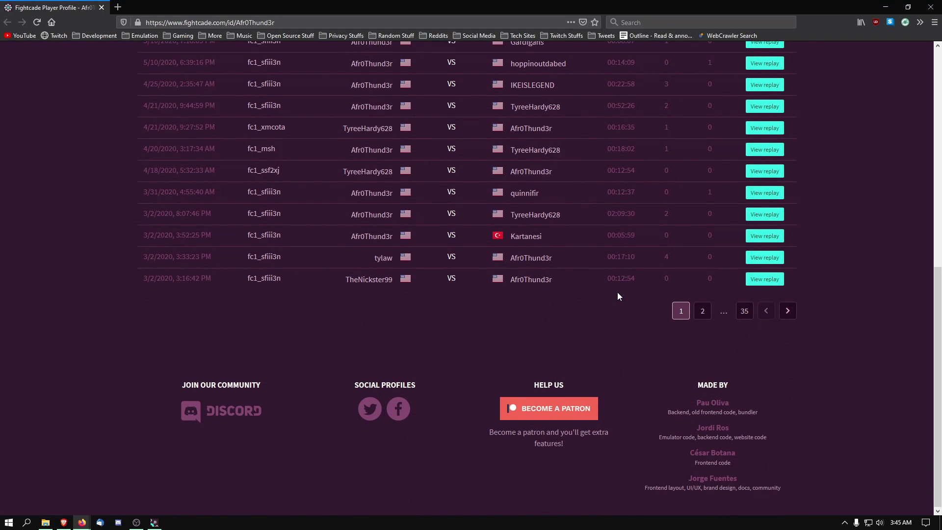
pyautogui.scroll(5, 825, 317)
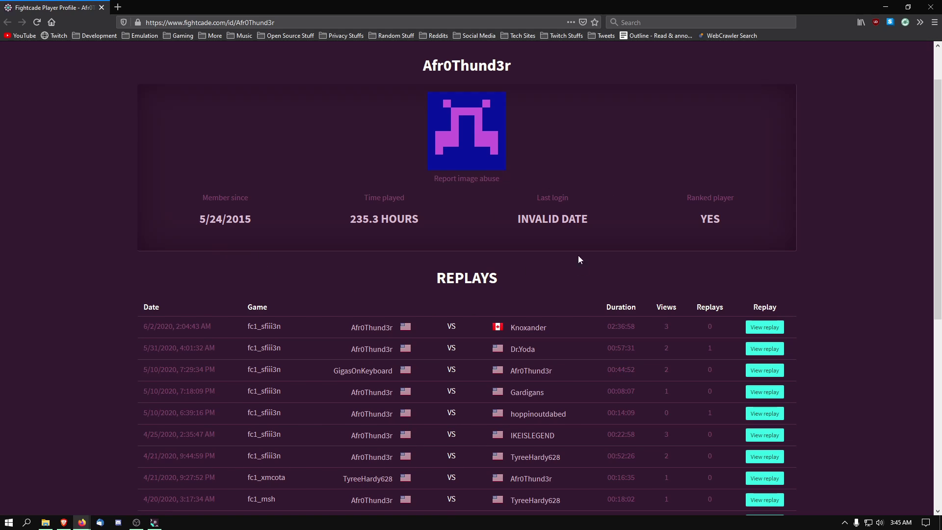
pyautogui.doubleClick(515, 7)
pyautogui.click(832, 34)
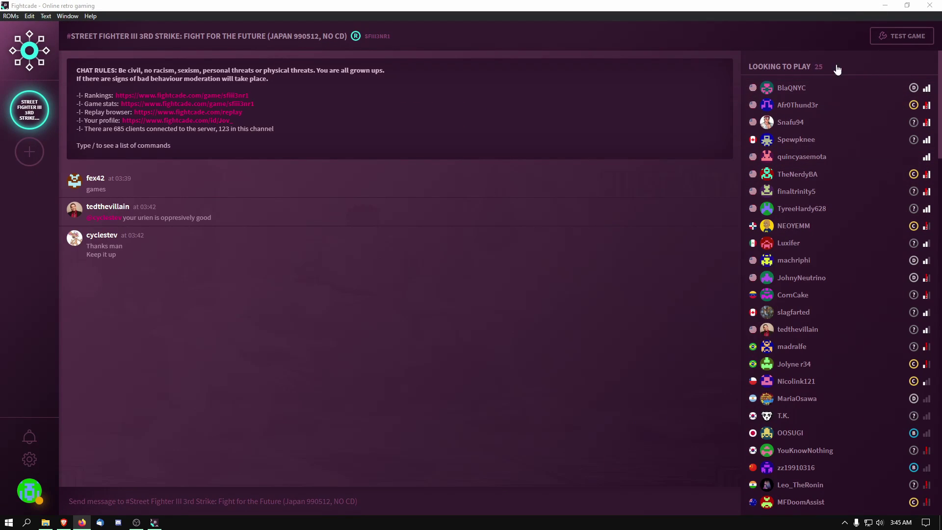
# - Examine the Playing and Not Available lists, the Spectate option for a match, and the account's Online and Away status choices
pyautogui.scroll(-7, 835, 133)
pyautogui.scroll(-2, 857, 357)
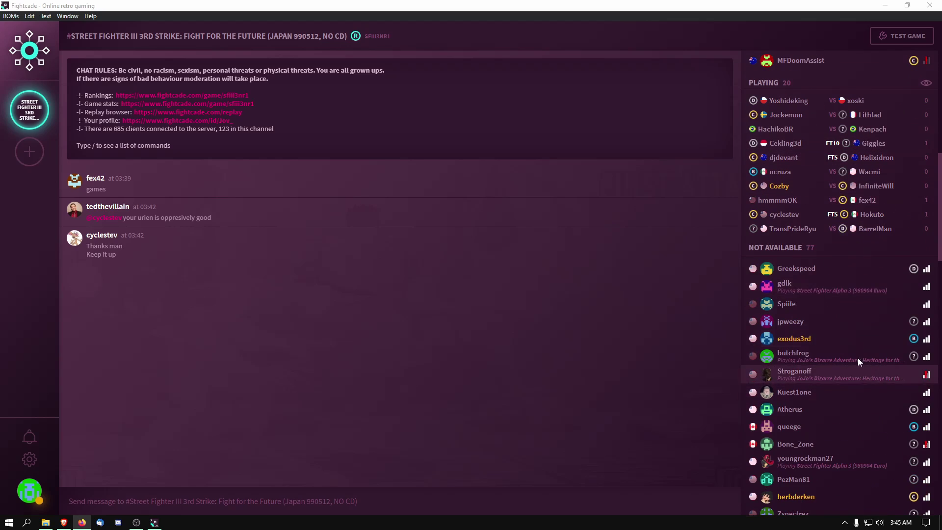
pyautogui.scroll(1, 880, 235)
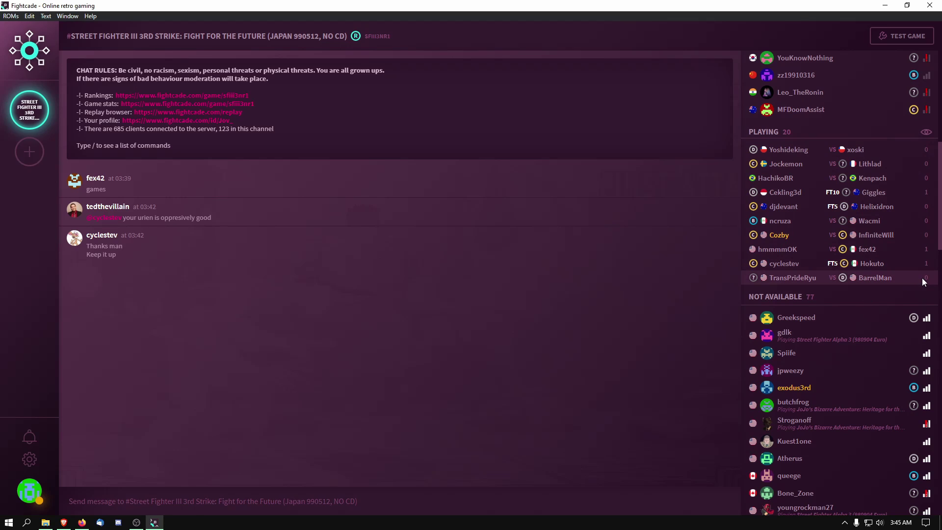
pyautogui.moveTo(878, 299)
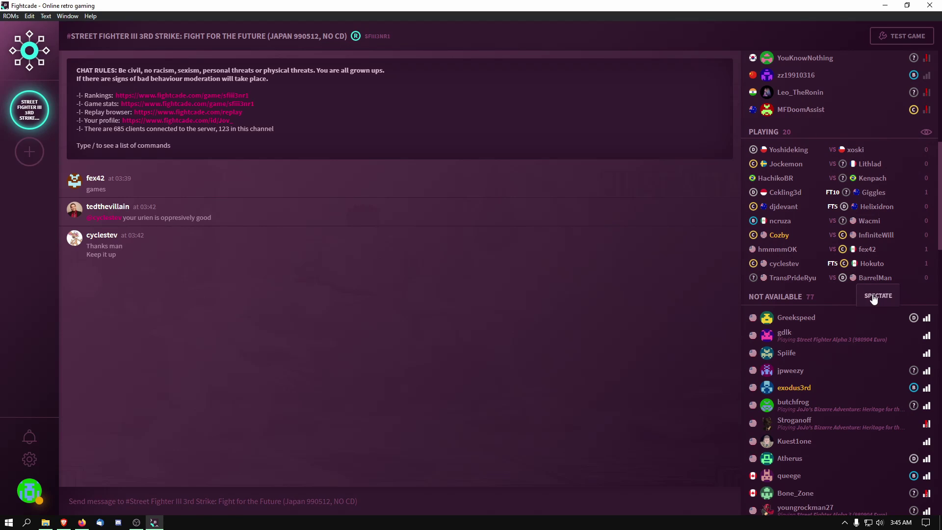
pyautogui.scroll(-3, 775, 201)
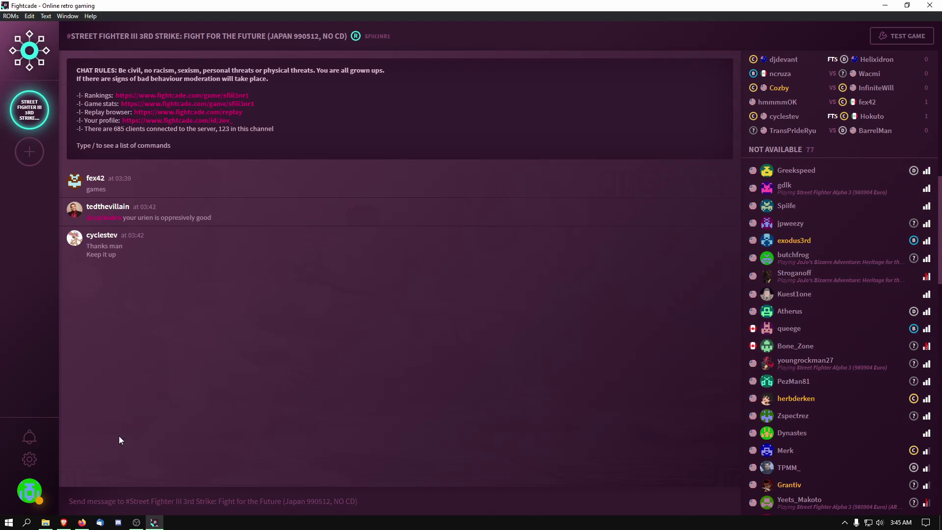
pyautogui.click(34, 492)
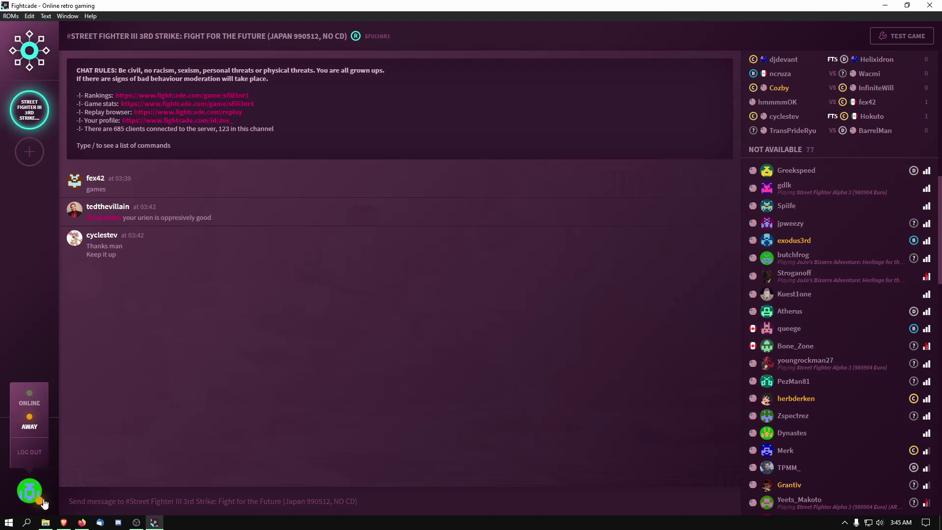
pyautogui.click(399, 417)
# - Spectate the sixth match in the Playing list and close the emulator window
pyautogui.scroll(3, 796, 238)
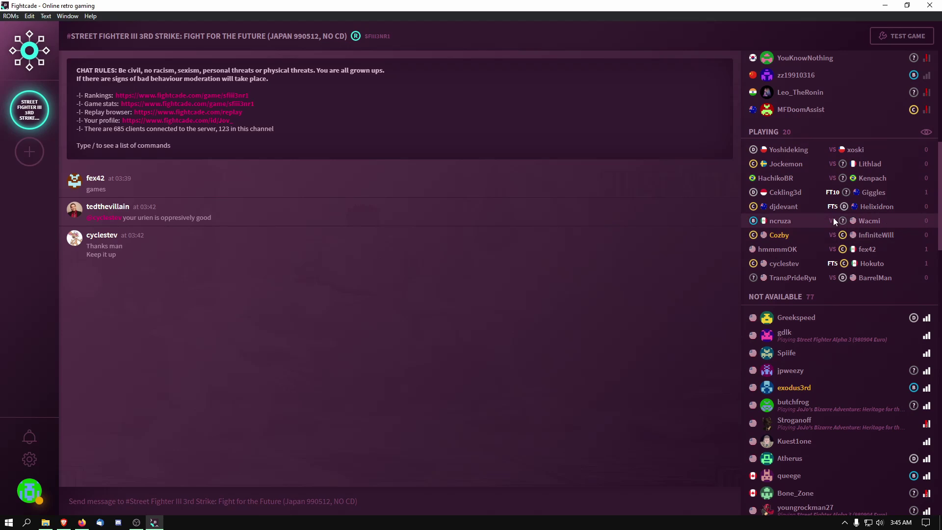
pyautogui.click(798, 238)
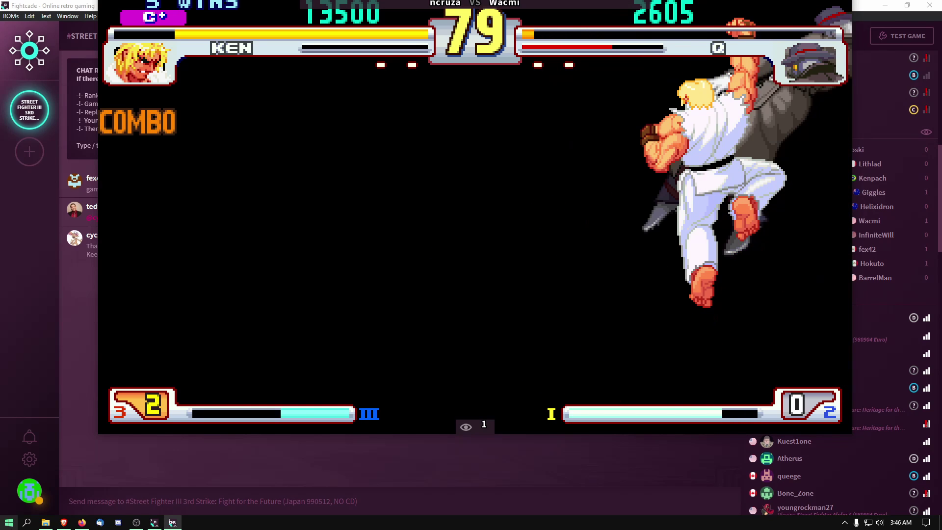
pyautogui.rightClick(174, 522)
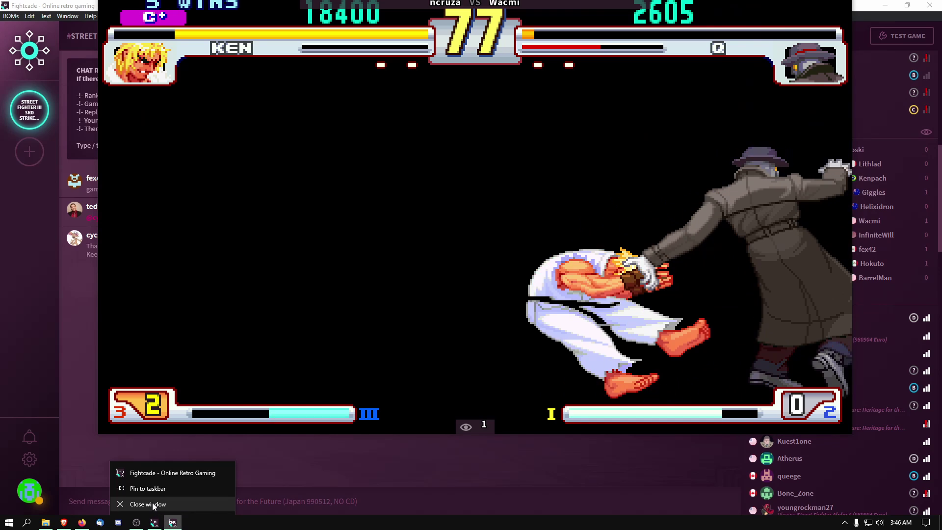
pyautogui.click(148, 503)
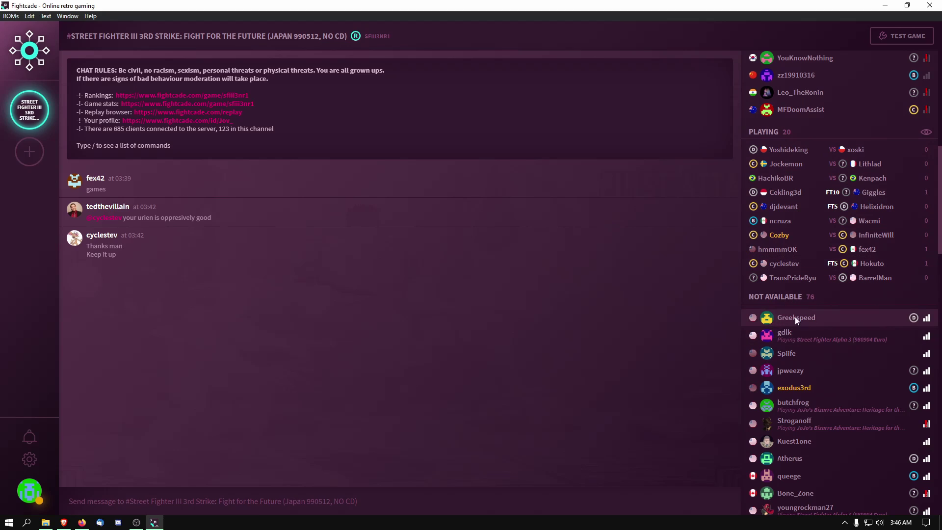
# - Go to the Fightcade home page, review the Patreon information and patron benefits, and restore the window to its smaller size
pyautogui.scroll(-2, 812, 316)
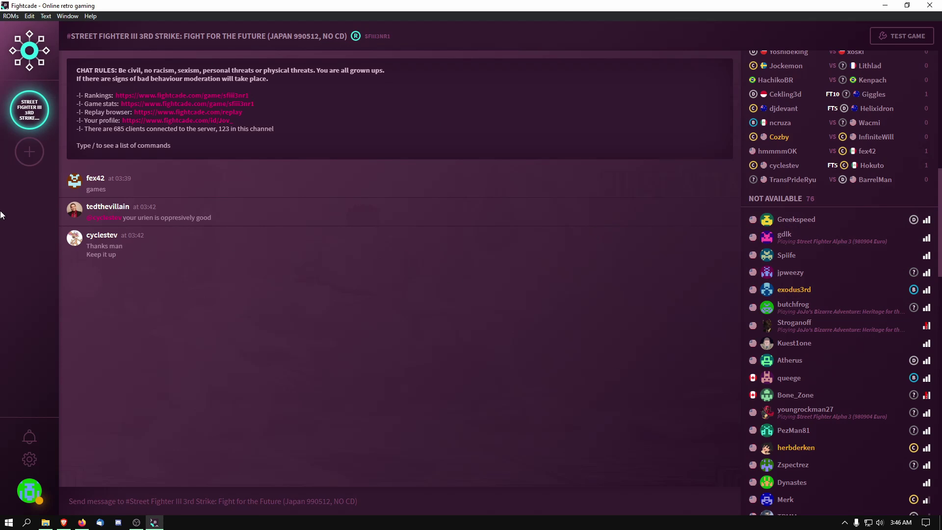
pyautogui.scroll(10, 790, 205)
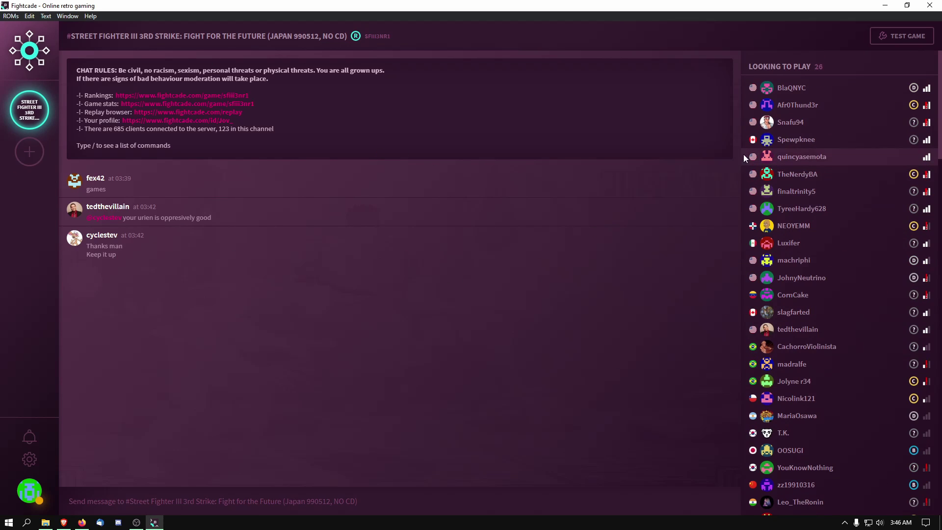
pyautogui.click(30, 50)
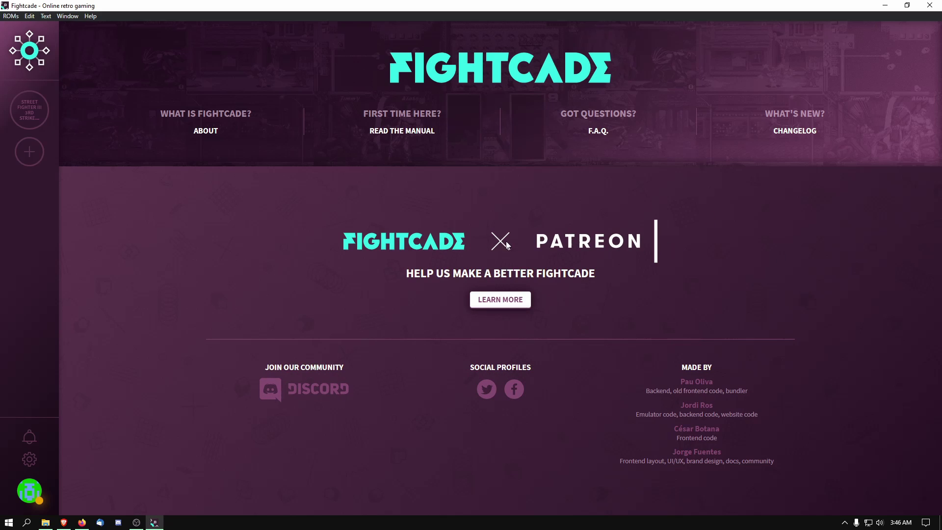
pyautogui.click(500, 299)
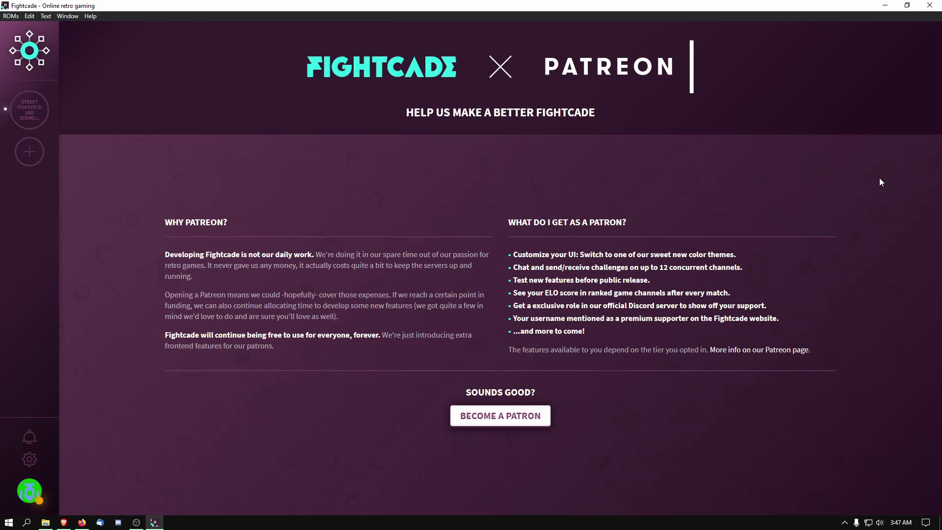
pyautogui.doubleClick(337, 4)
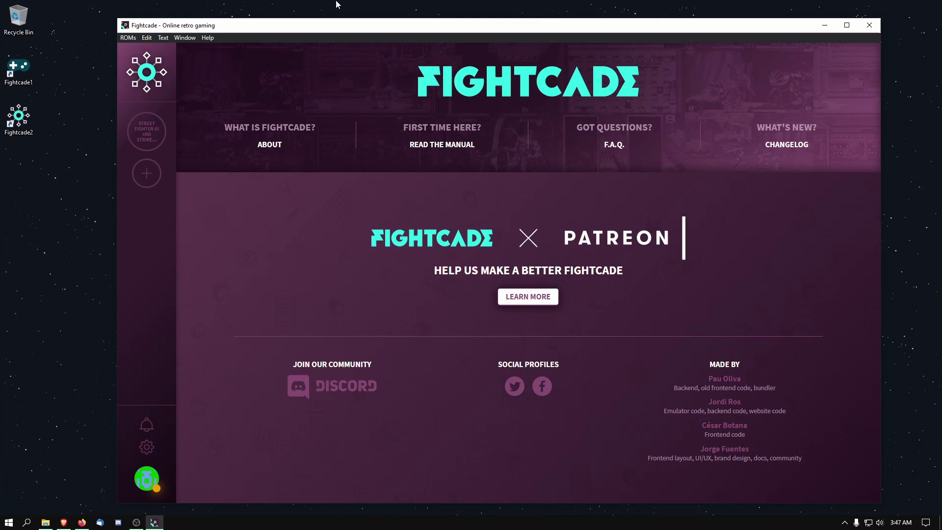